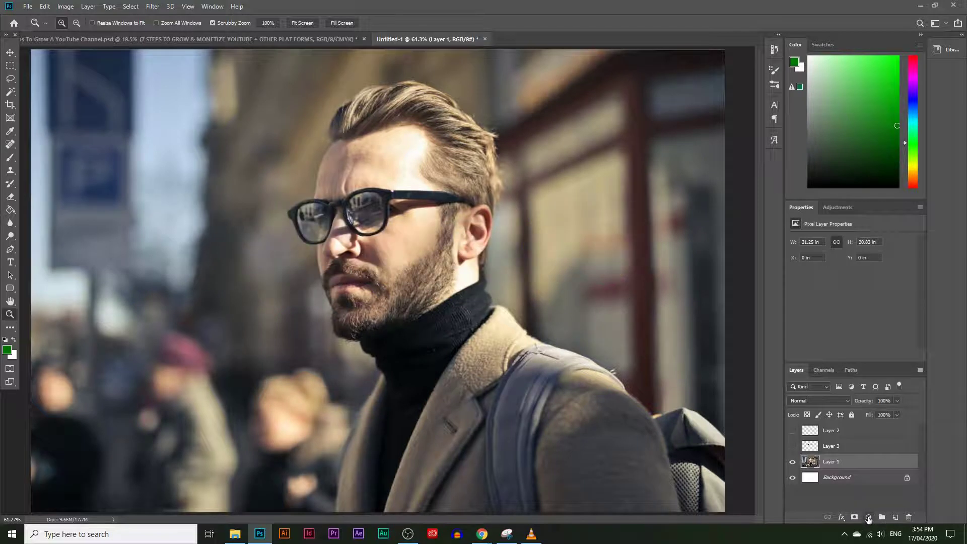
Add a Brightness/Contrast adjustment above Layer 1 with brightness -150 and contrast 100
left_click(868, 518)
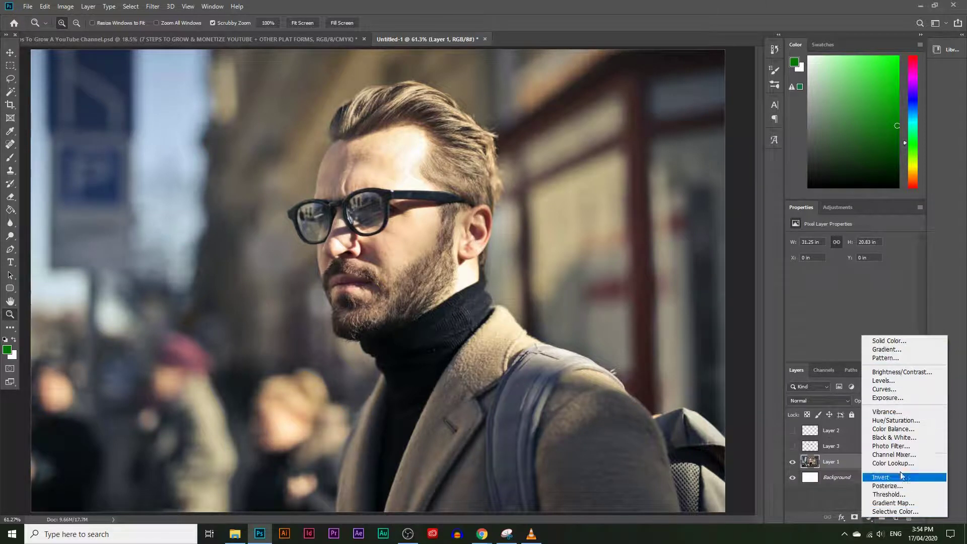
left_click(893, 375)
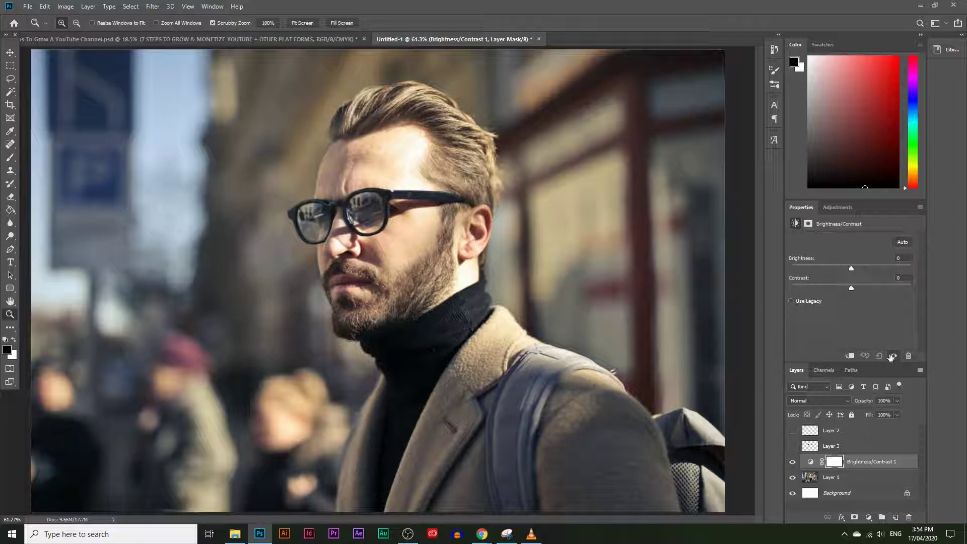
left_click_drag(847, 269, 793, 270)
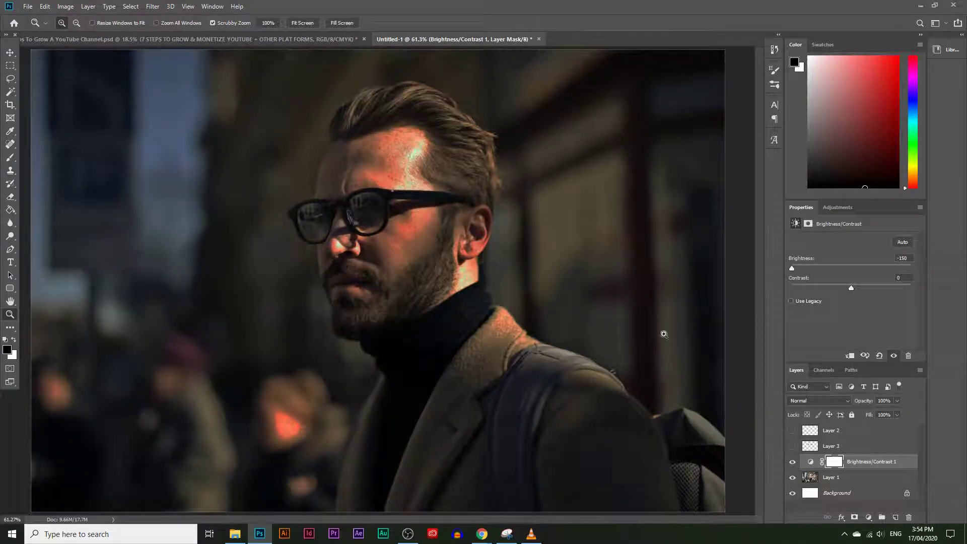
left_click_drag(852, 290, 916, 292)
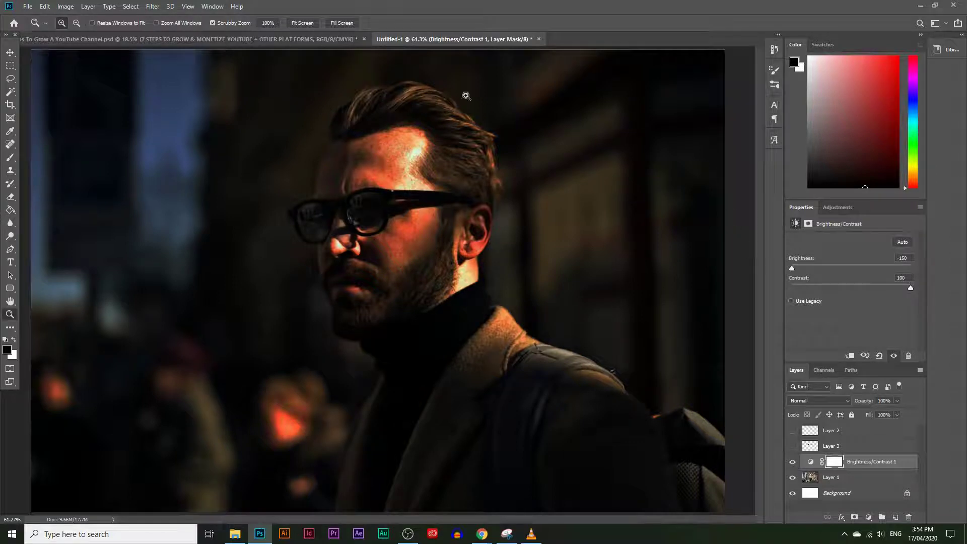
Add a Black & White adjustment layer with reds 65 and yellows -52, raising the greens and lowering the cyans
left_click(868, 517)
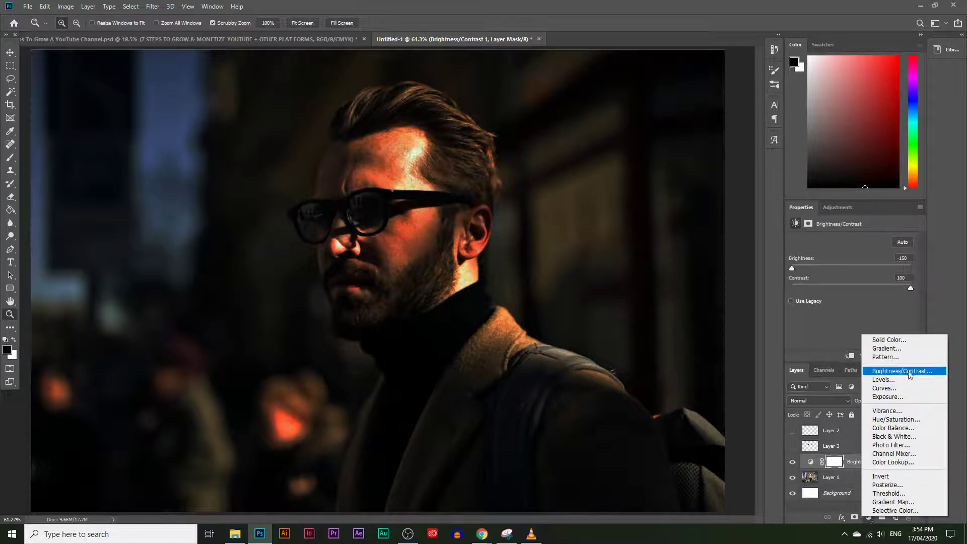
left_click(904, 437)
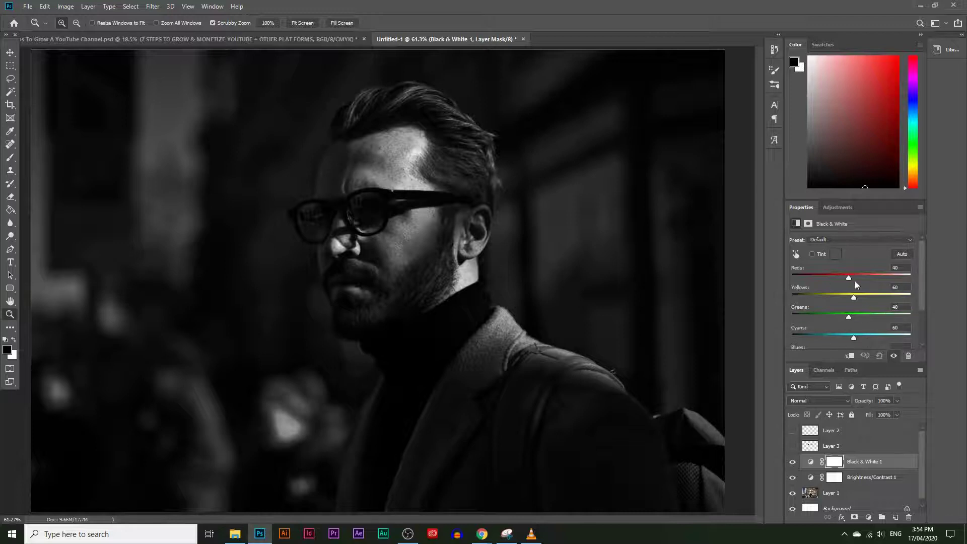
left_click_drag(848, 278, 829, 341)
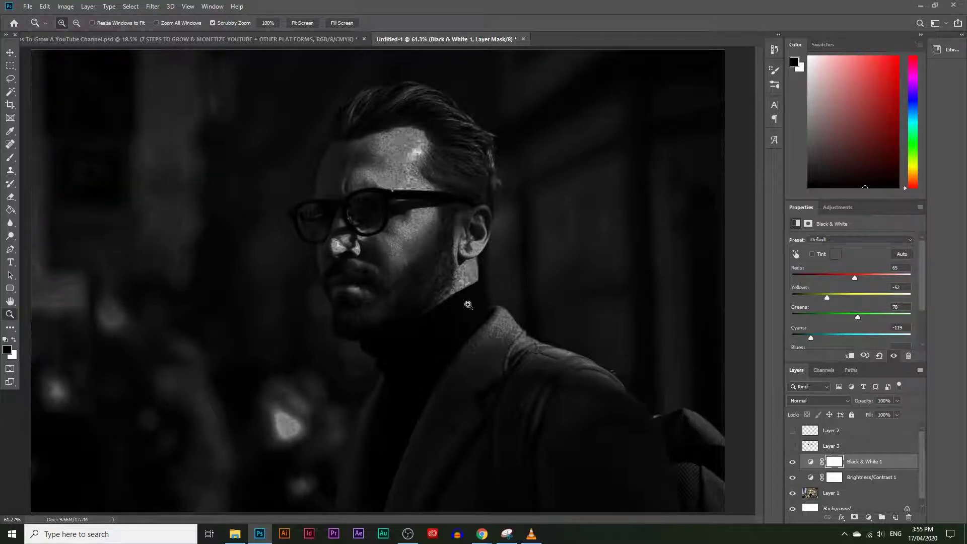
mouse_move(819, 340)
left_mouse_down()
mouse_move(769, 337)
mouse_move(818, 339)
left_mouse_up()
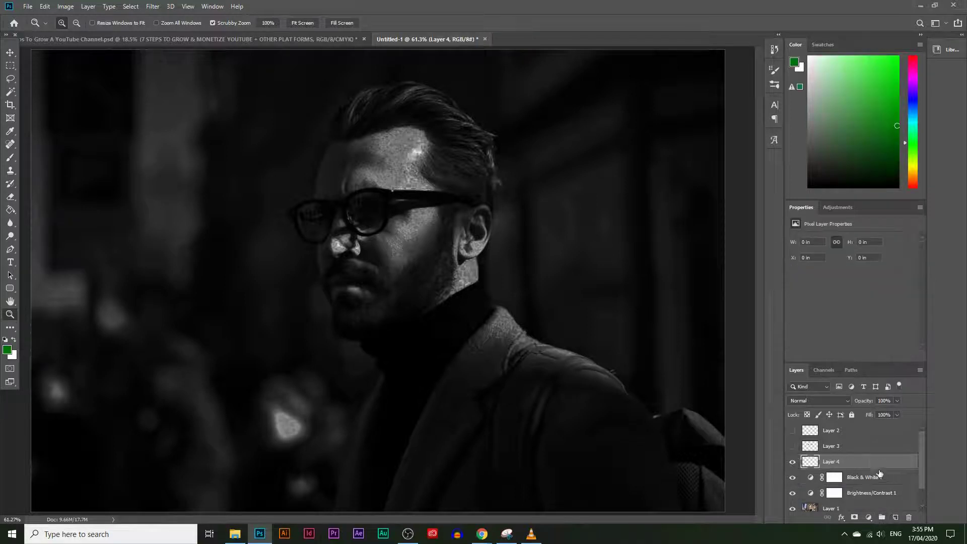
Set the foreground colour to black (000000) and fill the new empty Layer 4 with it
left_click(7, 350)
left_click_drag(250, 429, 254, 477)
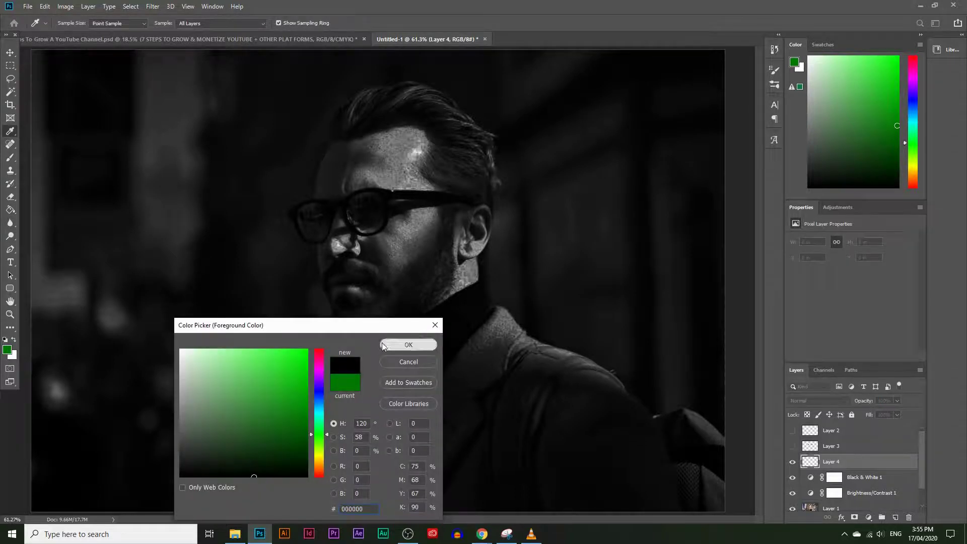
left_click(409, 345)
left_click(503, 343)
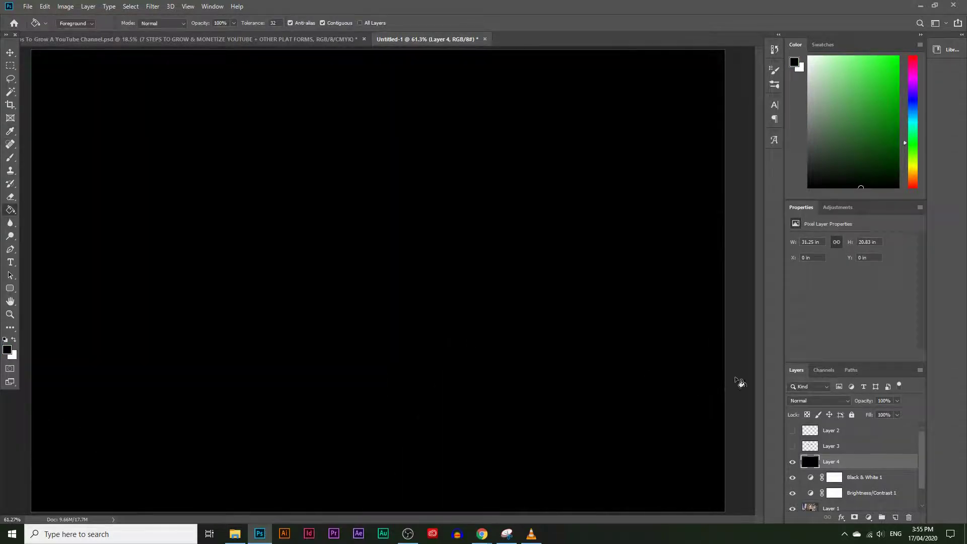
Set the black layer's blend mode to Soft Light and its opacity to 39%
left_click(843, 399)
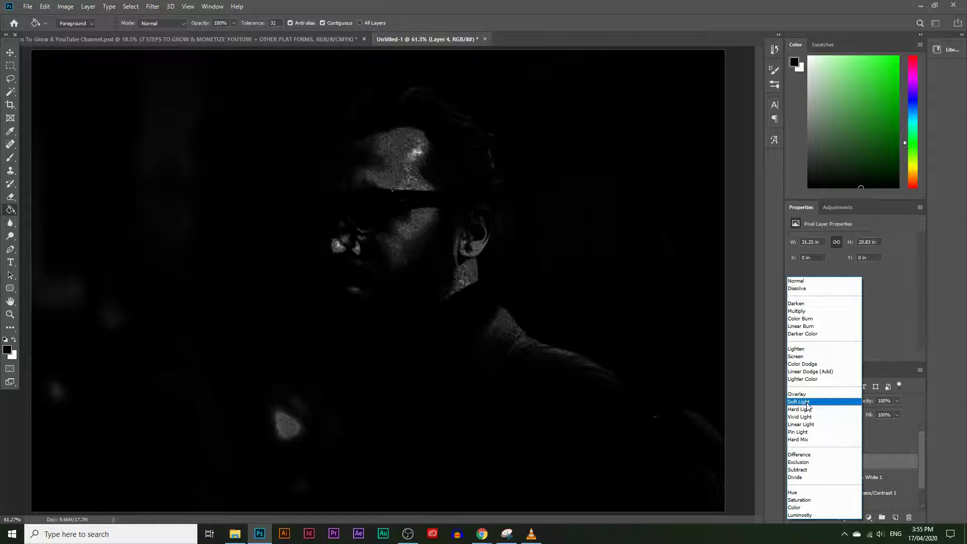
left_click(807, 401)
left_click(897, 400)
left_click_drag(899, 412, 871, 415)
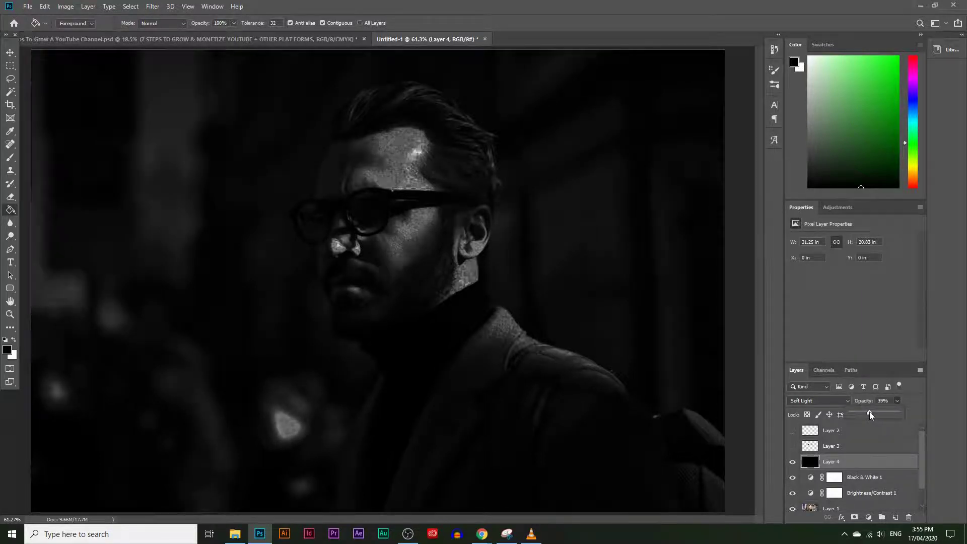
Rename Layer 4 as Black Texture
left_click(868, 449)
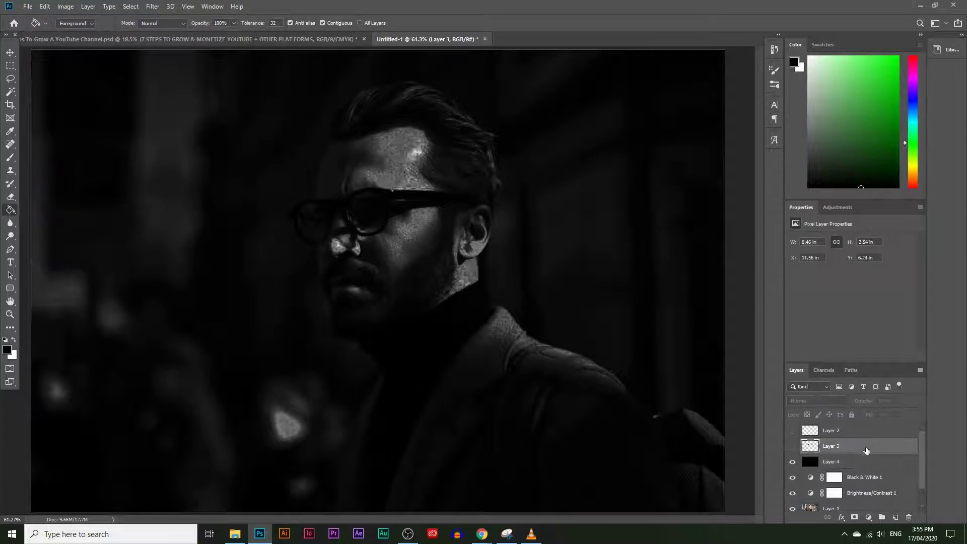
scroll(864, 451, "down", 1)
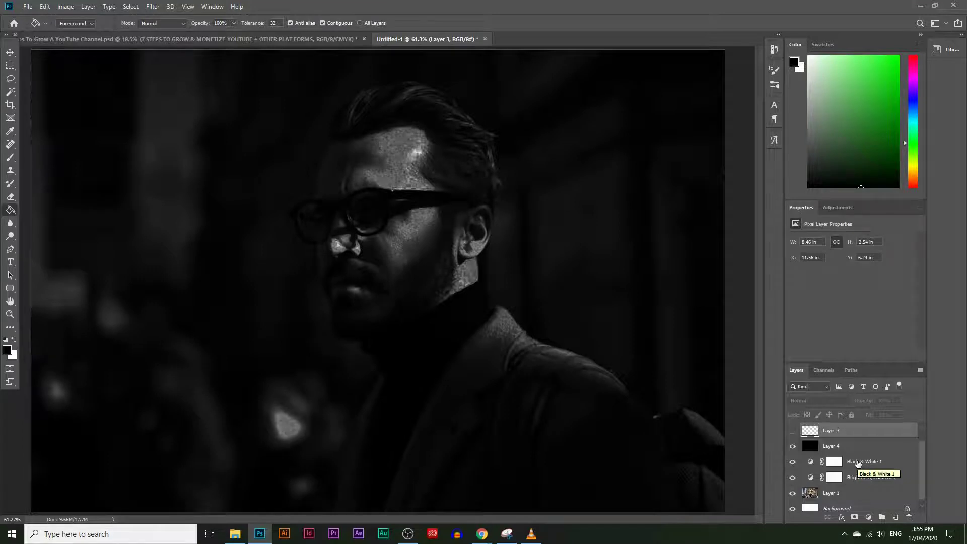
left_click(859, 448)
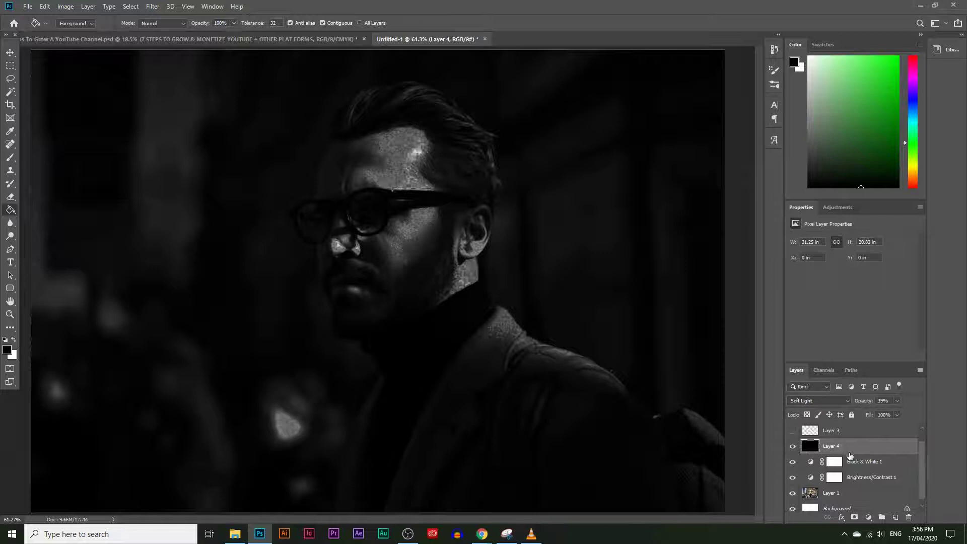
type("Black Texture")
key("Return")
Add a Selective Color adjustment above Black Texture, setting Neutrals to cyan -94, magenta -3, yellow +7 and black +4
left_click(869, 518)
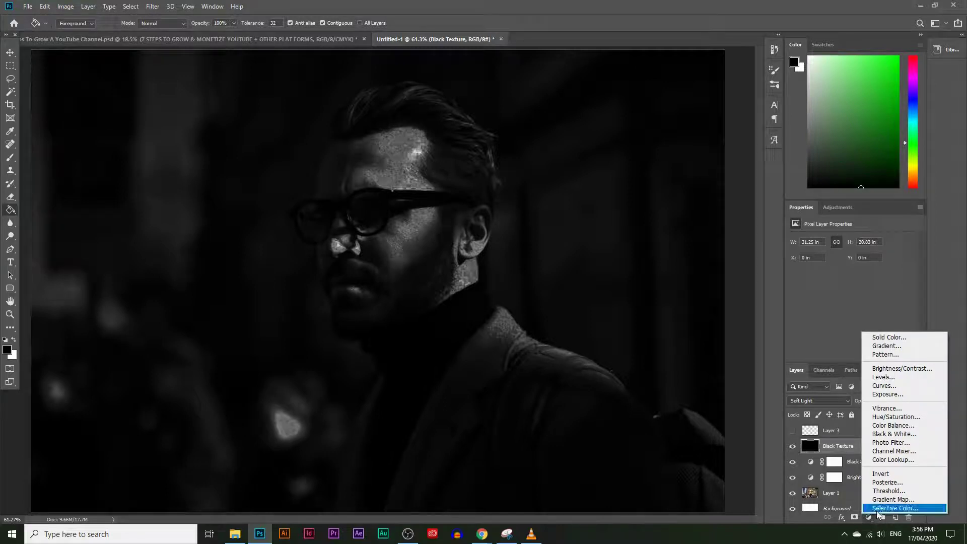
left_click(885, 509)
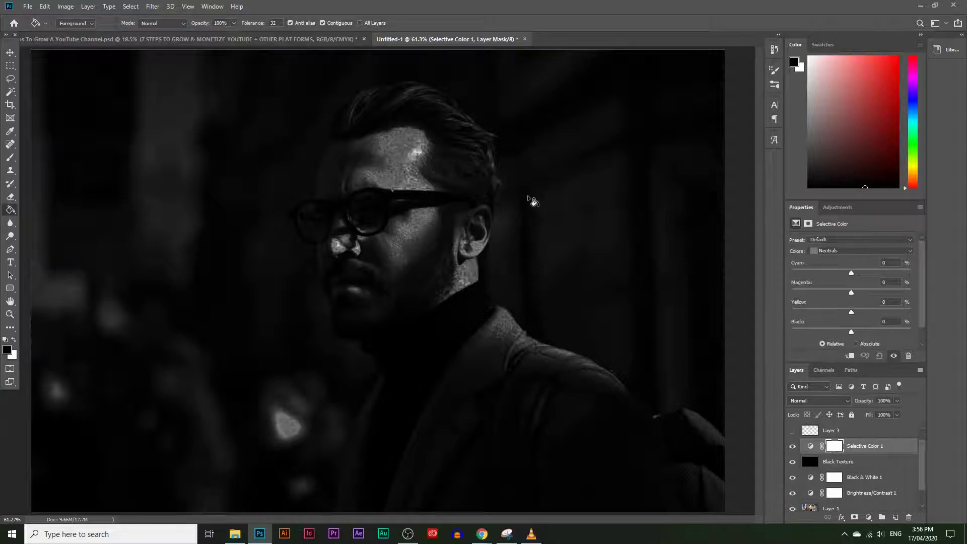
left_click(829, 252)
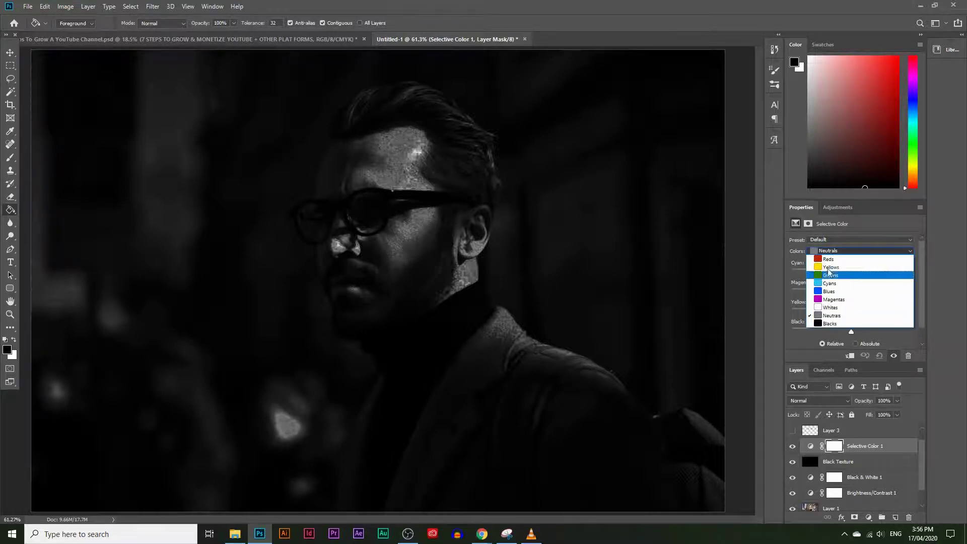
left_click(831, 316)
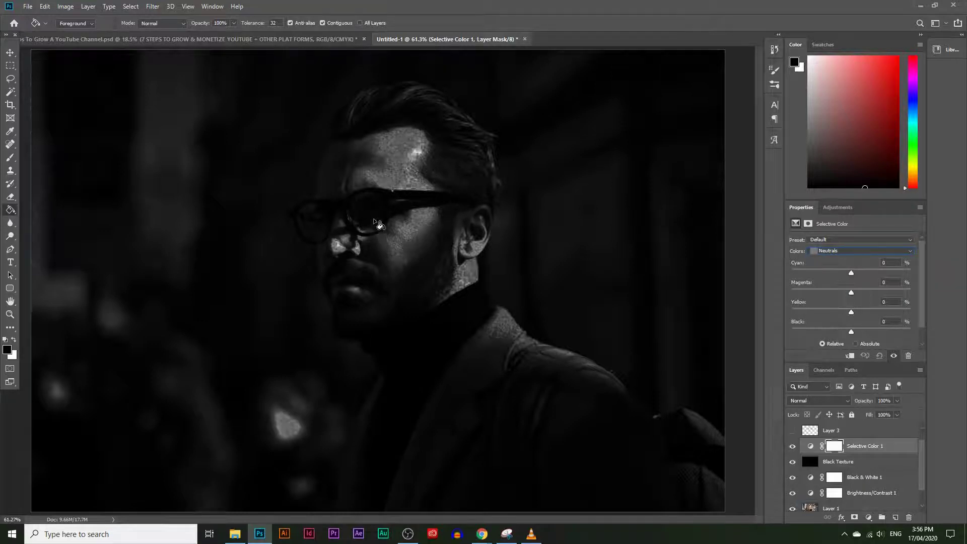
left_click_drag(852, 273, 854, 334)
left_click_drag(817, 275, 856, 313)
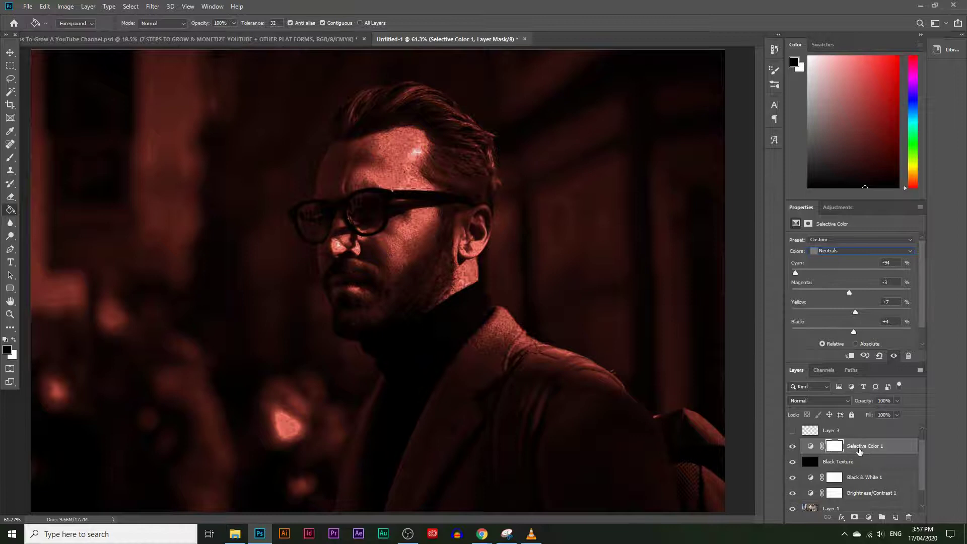
Paint one black dab over the left background on the Selective Color mask with a 385 px brush at 100% hardness
left_click(832, 447)
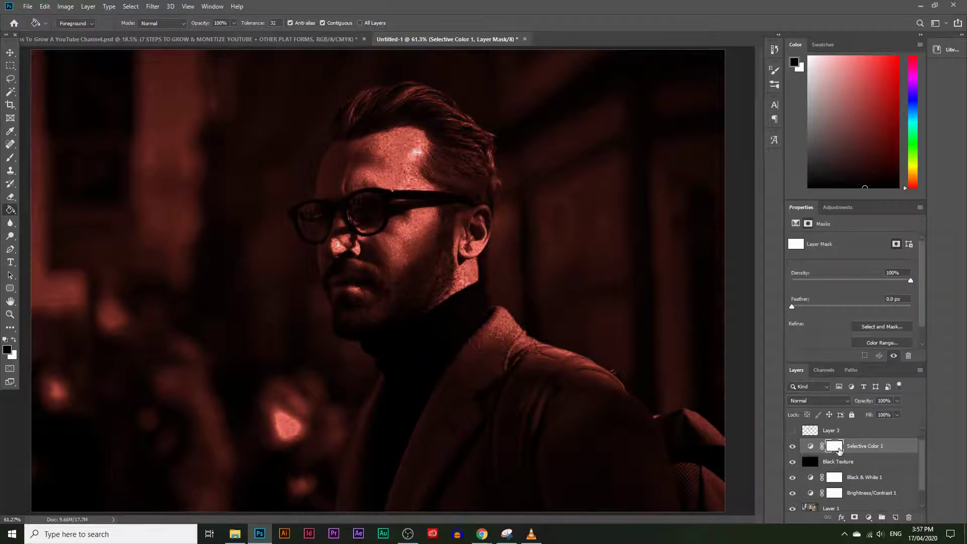
left_click(12, 159)
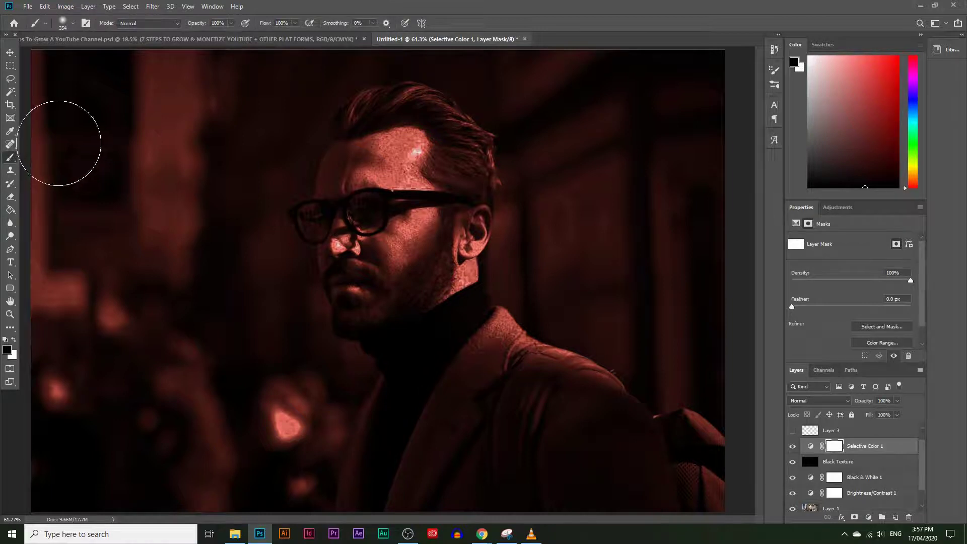
left_click(73, 25)
left_click_drag(107, 60, 111, 61)
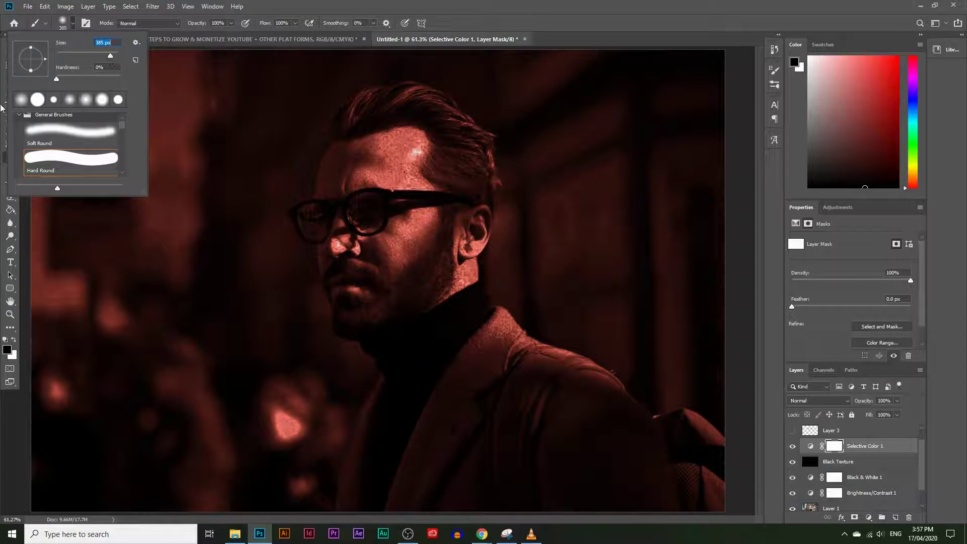
left_click_drag(58, 77, 130, 90)
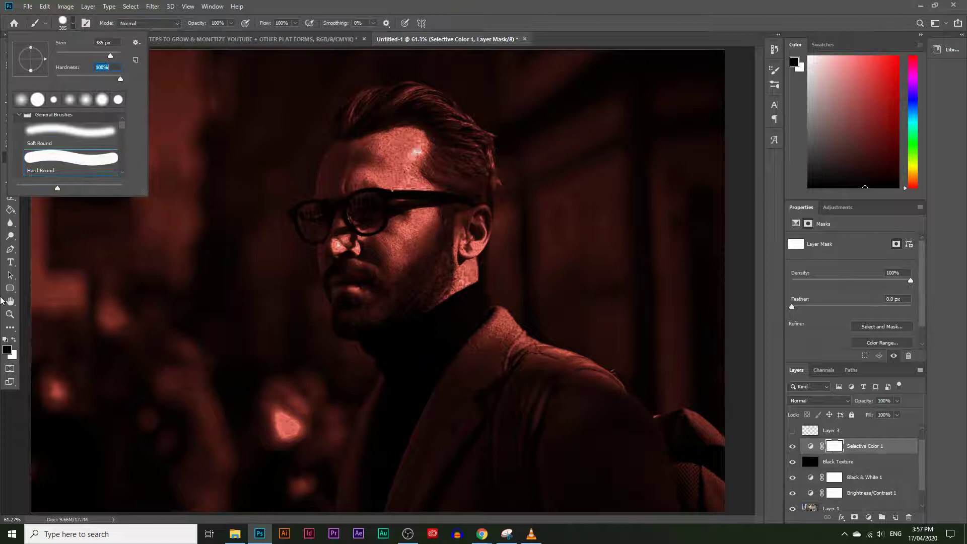
key("Return")
left_click(132, 272)
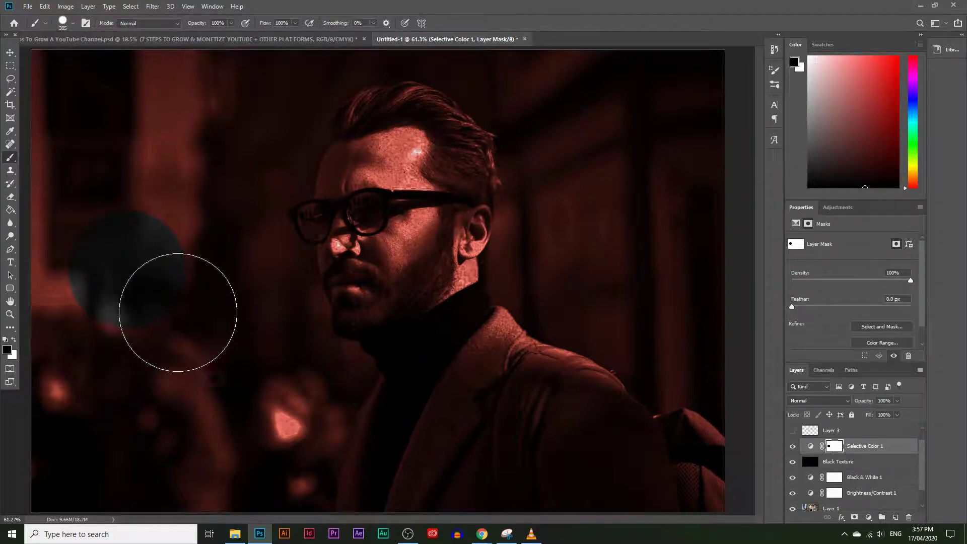
Set the brush hardness to 0% and paint black on the Selective Color mask to remove the red around the man's face
left_click(73, 23)
left_click_drag(66, 80, 55, 80)
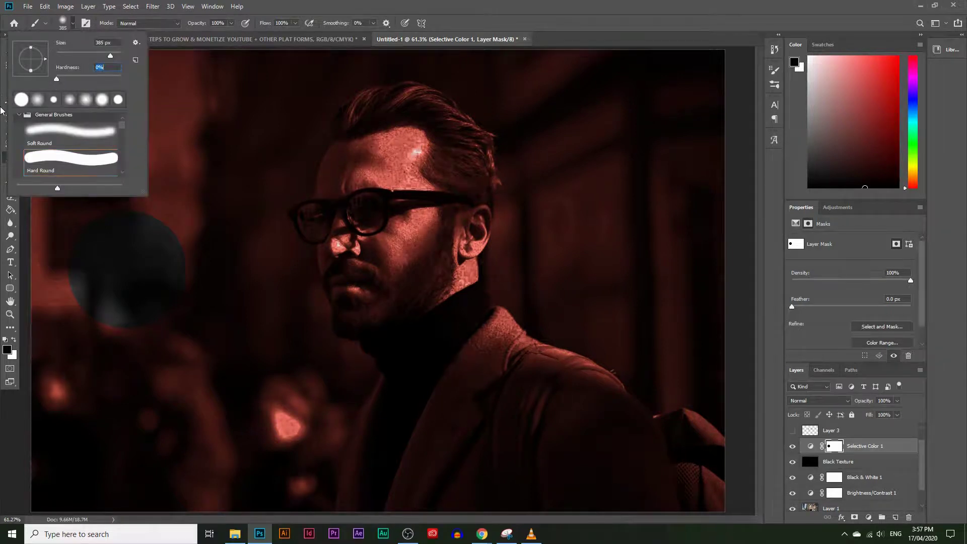
key("Return")
left_click(164, 129)
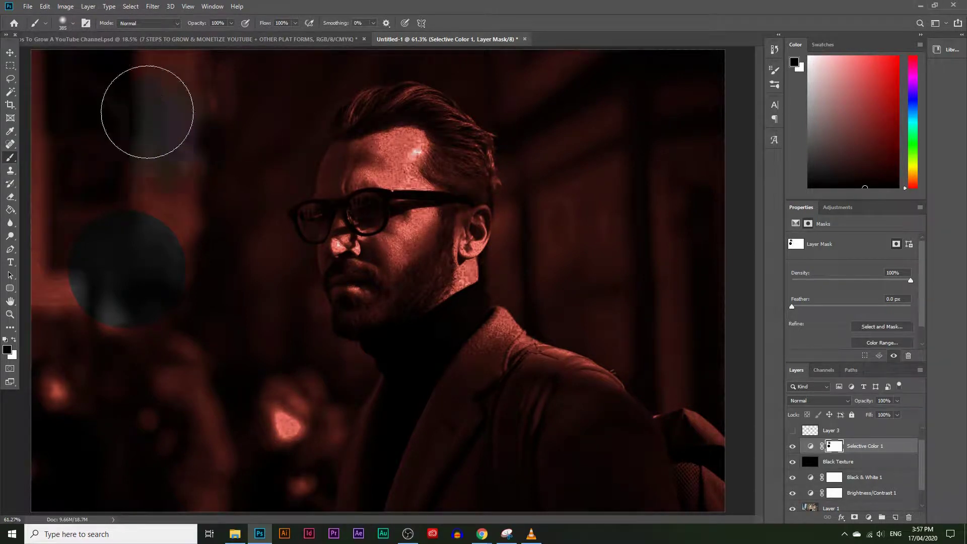
mouse_move(80, 200)
left_mouse_down()
mouse_move(70, 252)
mouse_move(59, 504)
mouse_move(199, 475)
mouse_move(65, 212)
mouse_move(47, 70)
mouse_move(184, 80)
mouse_move(236, 61)
mouse_move(353, 52)
mouse_move(681, 81)
mouse_move(709, 278)
mouse_move(704, 436)
mouse_move(639, 462)
mouse_move(546, 445)
mouse_move(750, 484)
mouse_move(394, 486)
mouse_move(209, 466)
mouse_move(288, 434)
mouse_move(488, 417)
mouse_move(500, 371)
mouse_move(489, 346)
mouse_move(545, 272)
mouse_move(564, 157)
mouse_move(507, 112)
mouse_move(562, 213)
mouse_move(503, 376)
mouse_move(270, 395)
mouse_move(203, 262)
mouse_move(164, 388)
mouse_move(214, 270)
mouse_move(210, 172)
mouse_move(255, 121)
mouse_move(116, 172)
mouse_move(304, 368)
mouse_move(219, 288)
mouse_move(238, 293)
mouse_move(384, 402)
mouse_move(559, 218)
mouse_move(511, 126)
mouse_move(452, 101)
mouse_move(492, 119)
mouse_move(492, 249)
mouse_move(411, 345)
mouse_move(326, 368)
mouse_move(214, 305)
left_mouse_up()
mouse_move(219, 223)
left_mouse_down()
mouse_move(243, 198)
mouse_move(253, 164)
mouse_move(193, 181)
mouse_move(146, 292)
mouse_move(274, 305)
mouse_move(347, 299)
left_mouse_up()
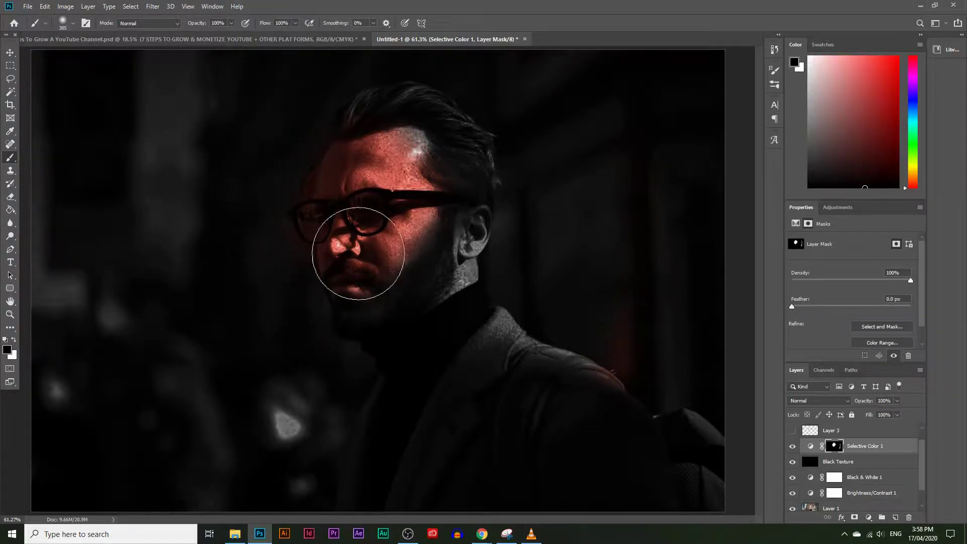
Start tracing the upper outer edge of the glasses frame with a Pen tool path
left_click(9, 313)
left_click_drag(302, 196, 323, 193)
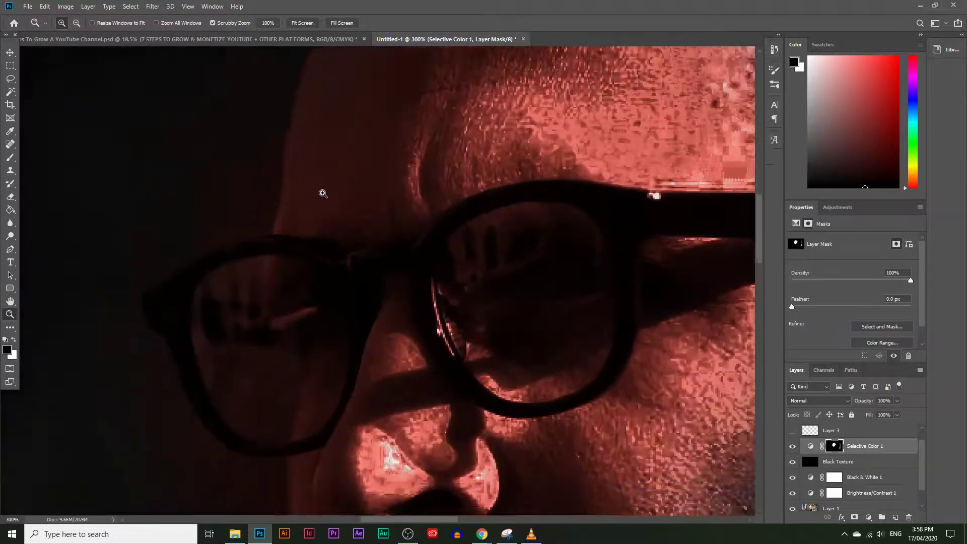
scroll(323, 193, "down", 3)
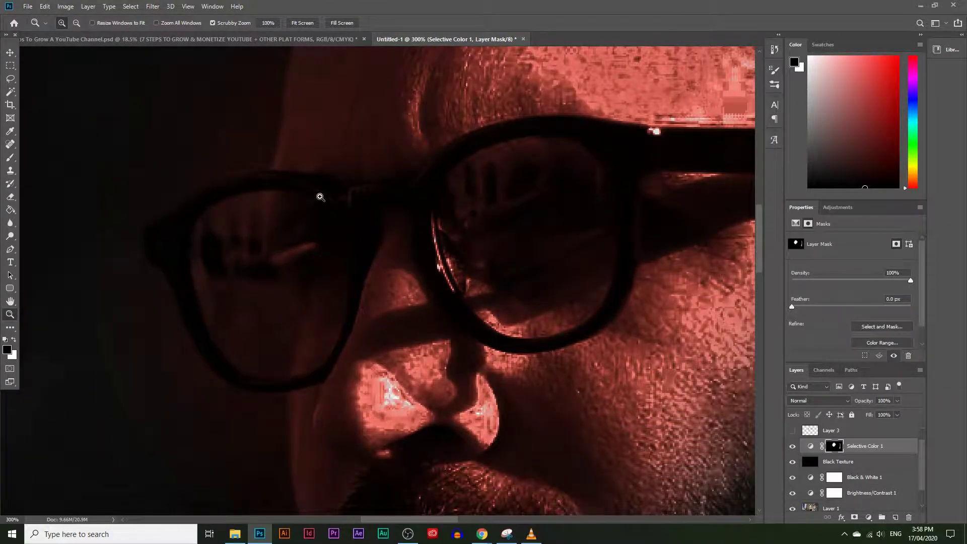
left_click(11, 250)
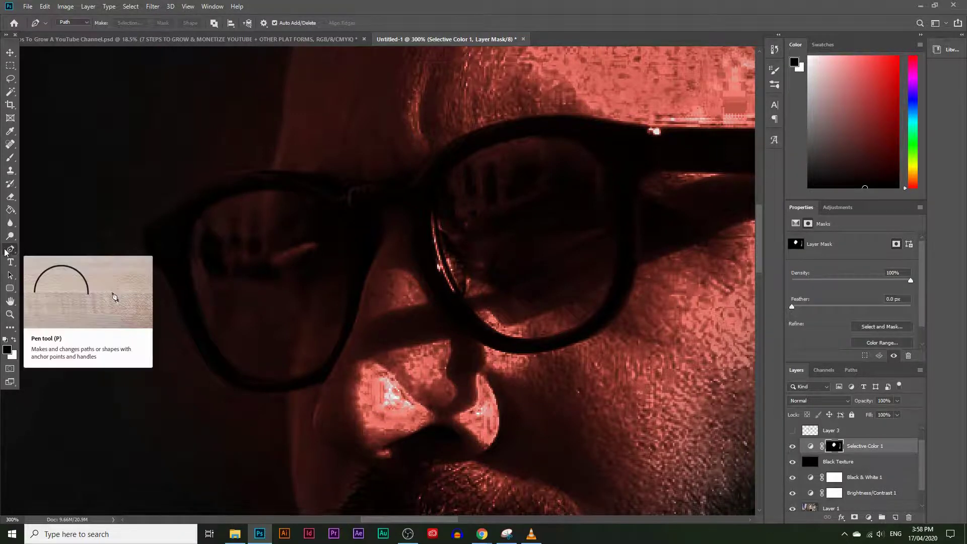
left_click(144, 229)
left_click(156, 221)
left_click(168, 212)
left_click(185, 201)
left_click(203, 184)
left_click(227, 174)
left_click(240, 171)
left_click(256, 169)
left_click(289, 171)
left_click(302, 176)
left_click(333, 185)
Undo the anchor points placed along the glasses frame
key("ctrl+z")
key("ctrl+z")
key("ctrl+z")
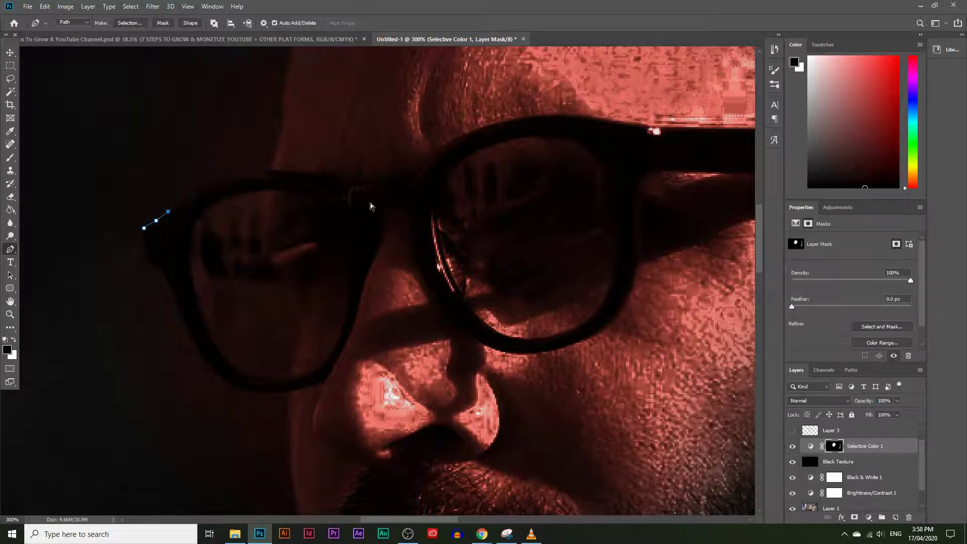
key("ctrl+z")
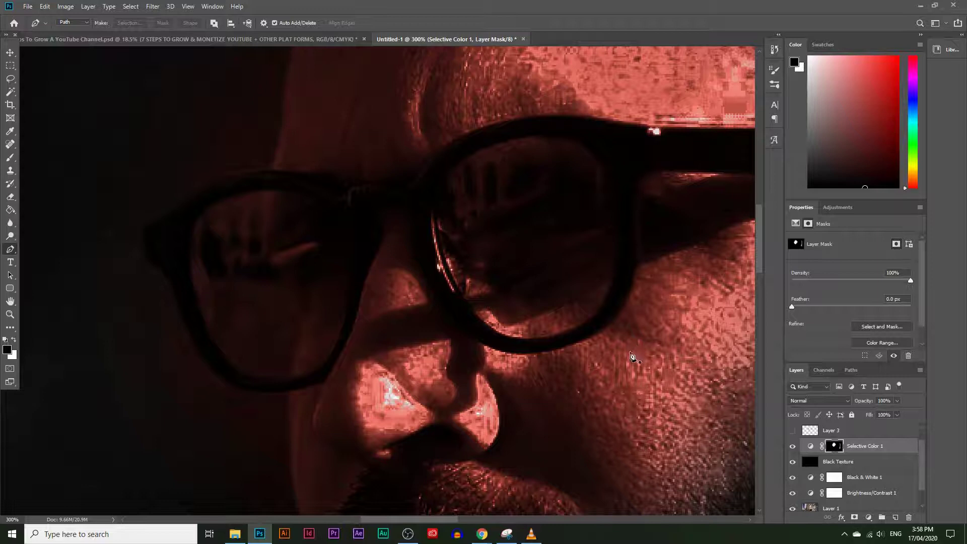
Load the glasses shape on Layer 3 as a selection, leaving that layer hidden
scroll(810, 448, "up", 1)
left_click(791, 447)
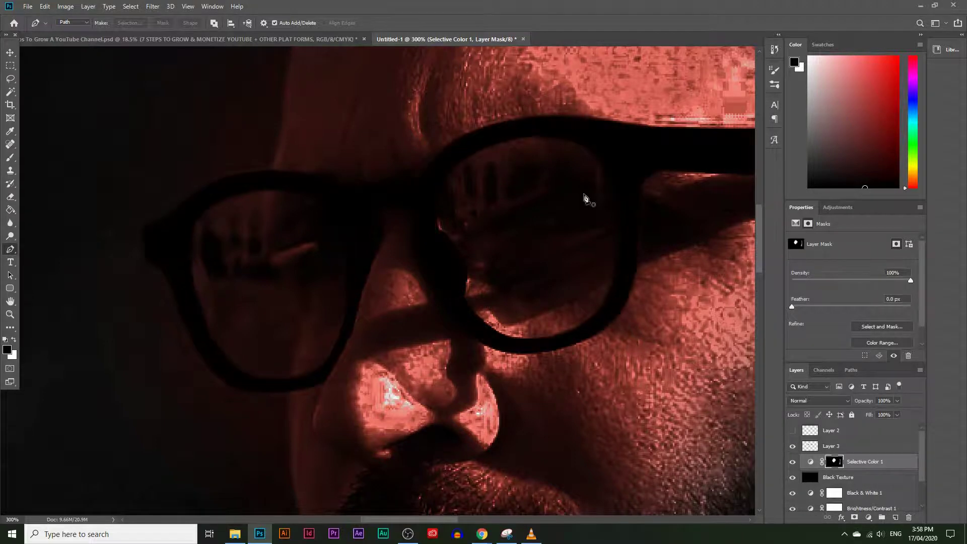
left_click(811, 447, "ctrl")
left_click(793, 446)
left_click(10, 314)
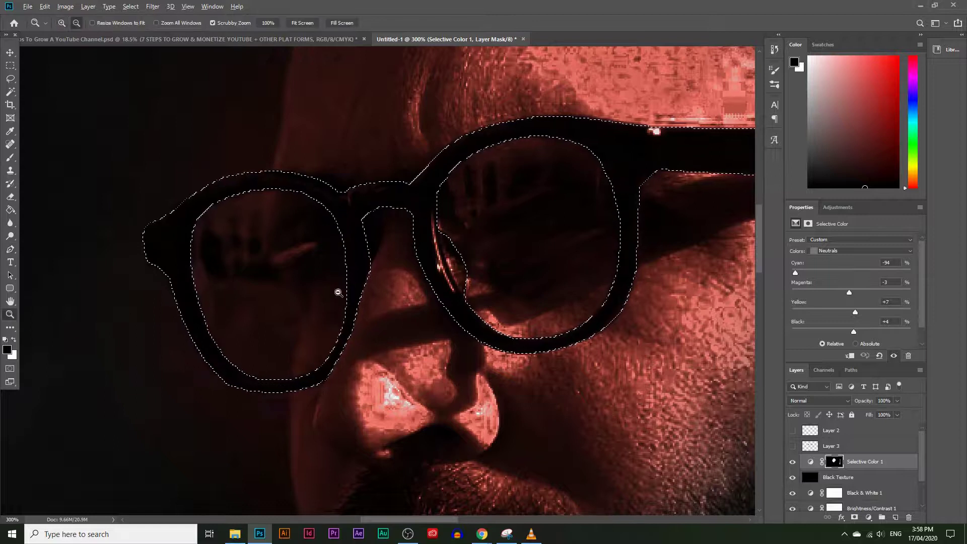
Set the foreground colour to dark red 7e0000 with the Selective Color mask active
left_click(339, 287, "alt")
left_click(551, 184, "alt")
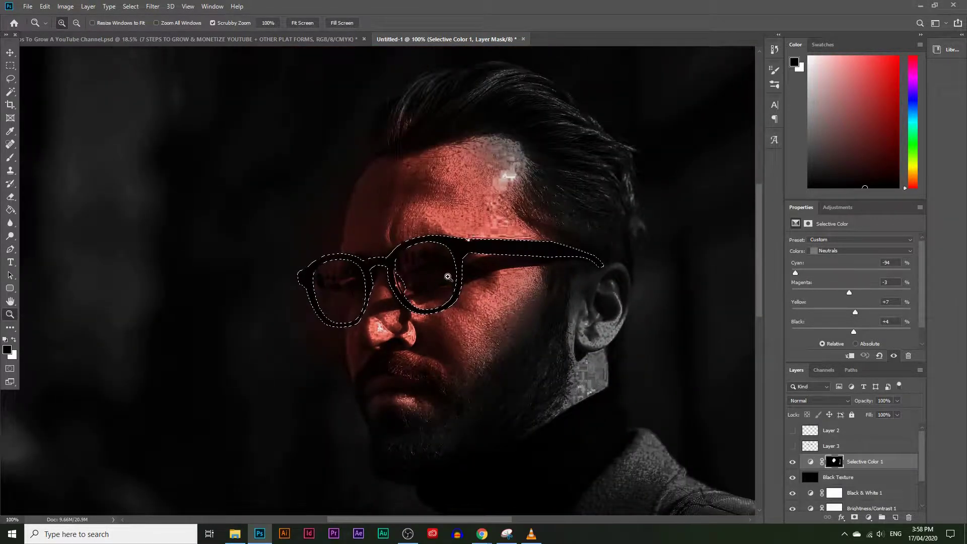
left_click(7, 349)
left_click(460, 321)
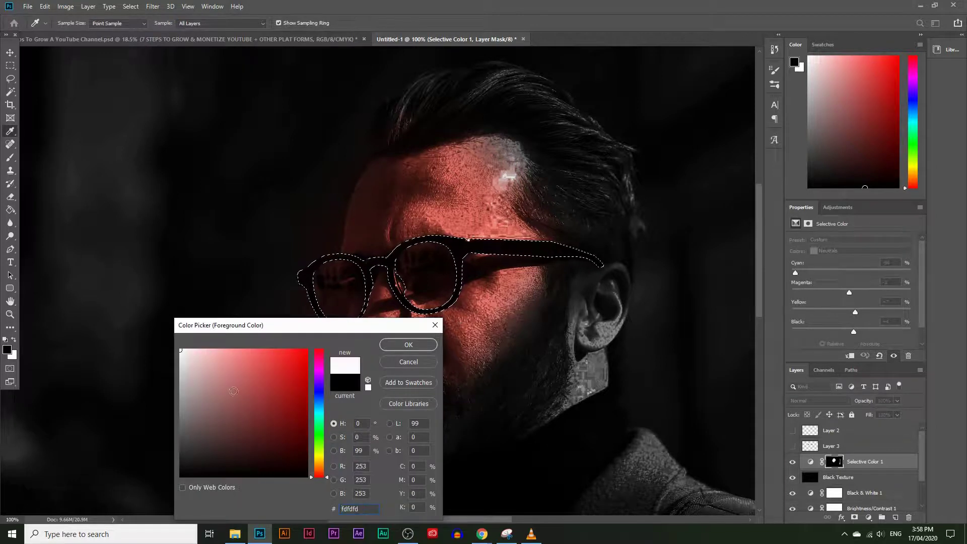
left_click(461, 319)
mouse_move(300, 424)
left_mouse_down()
mouse_move(309, 402)
mouse_move(310, 414)
left_mouse_up()
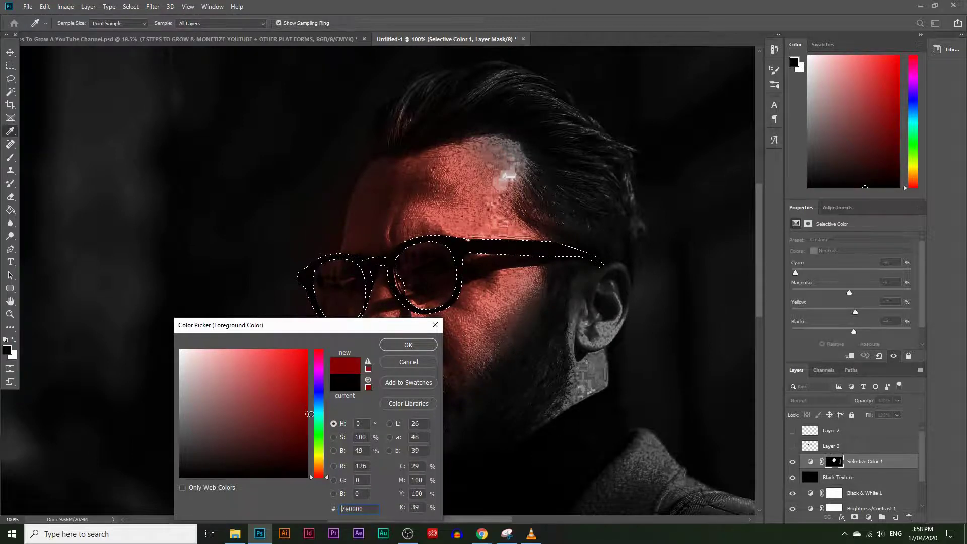
left_click(406, 344)
key("z")
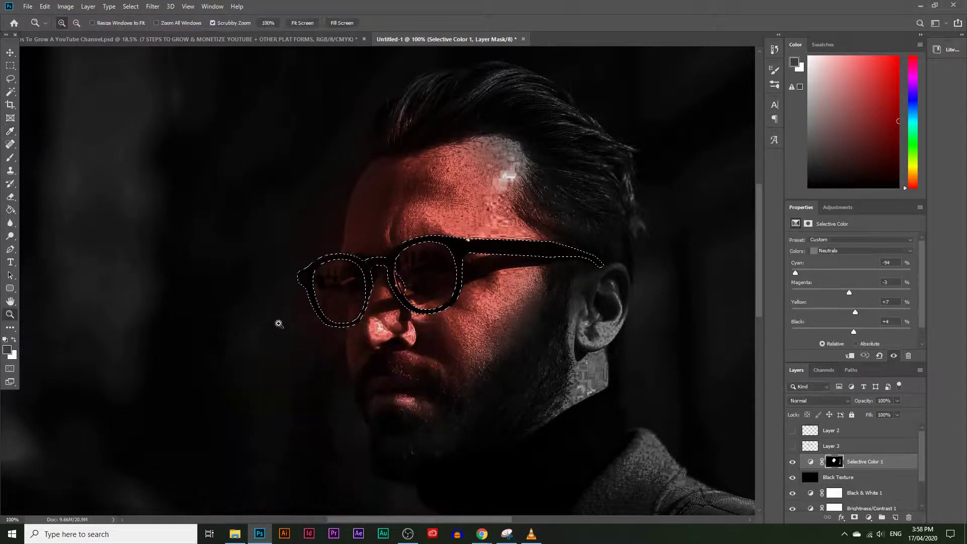
Create a new layer above Selective Color 1 and name it "Original Glass Glow"
left_click(10, 210)
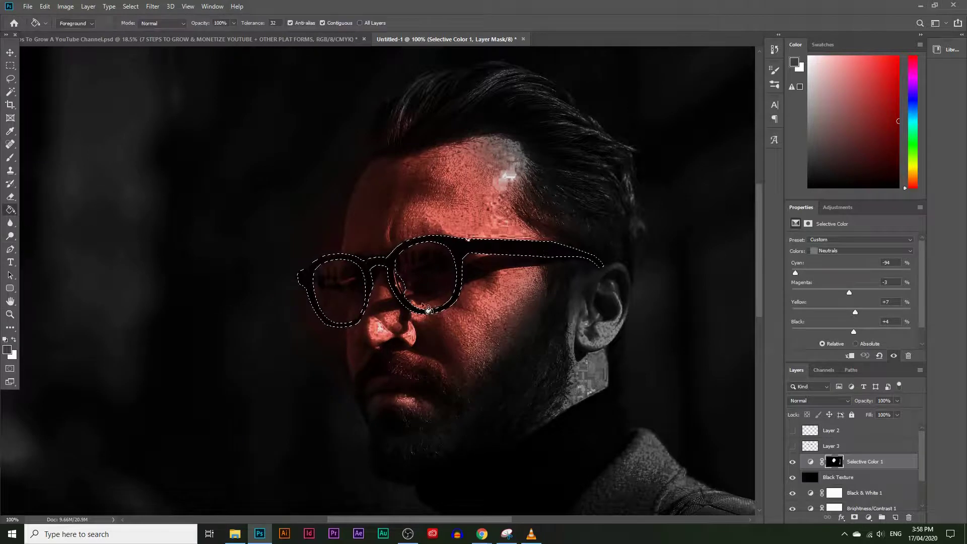
left_click(896, 517)
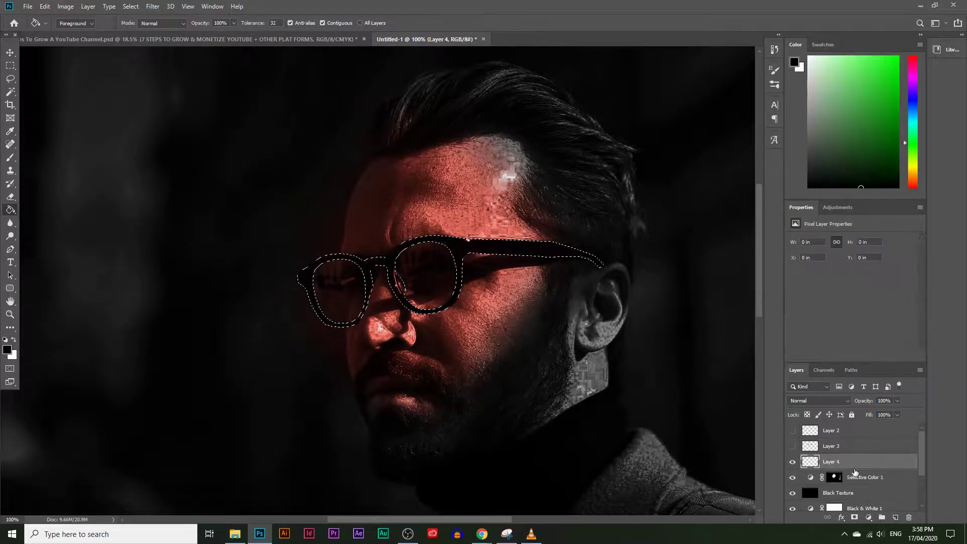
double_click(839, 462)
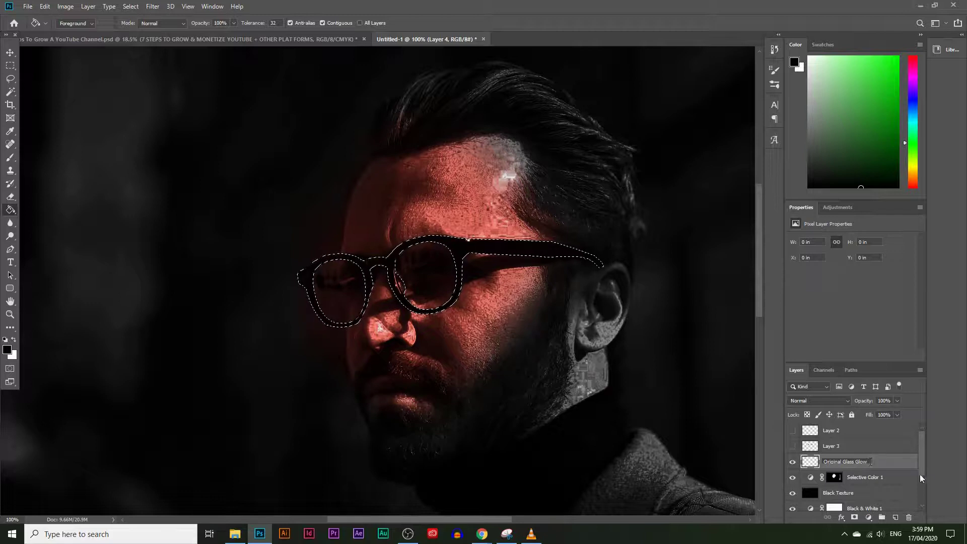
left_click(900, 469)
Fill the glasses selection on the Original Glass Glow layer with dark red, about 8e0000, using the Paint Bucket, and deselect
left_click(453, 251)
key("ctrl+z")
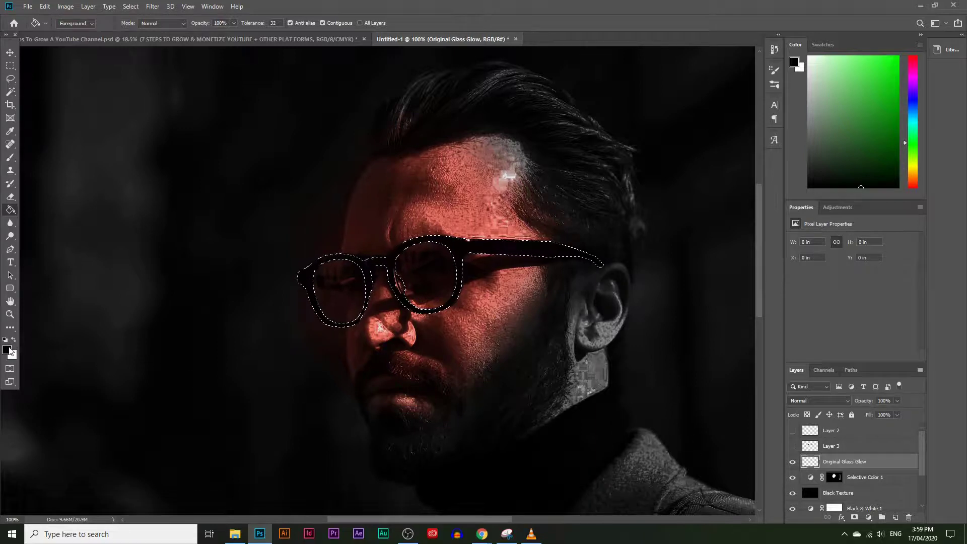
left_click(7, 349)
left_click_drag(314, 436, 313, 476)
left_click_drag(295, 419, 322, 402)
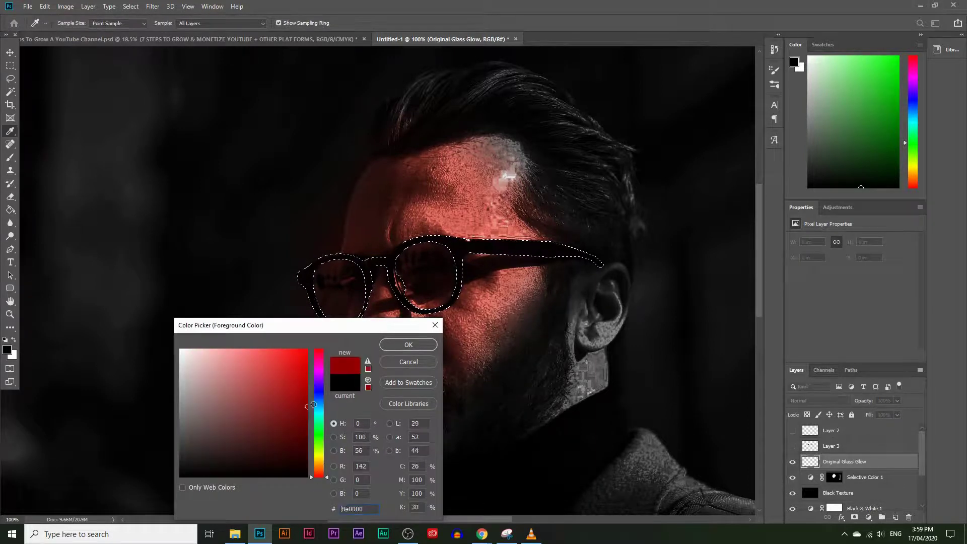
left_click(408, 345)
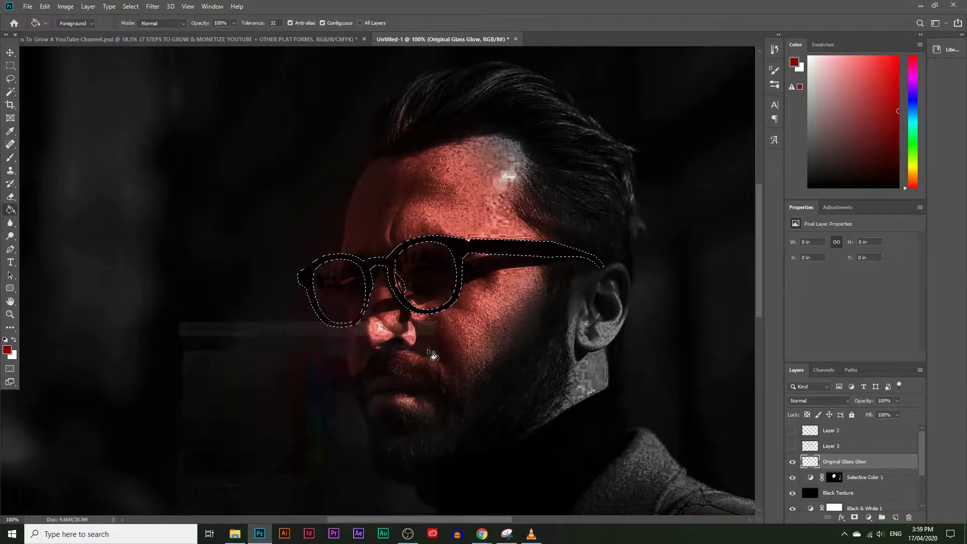
left_click(391, 274)
key("ctrl+d")
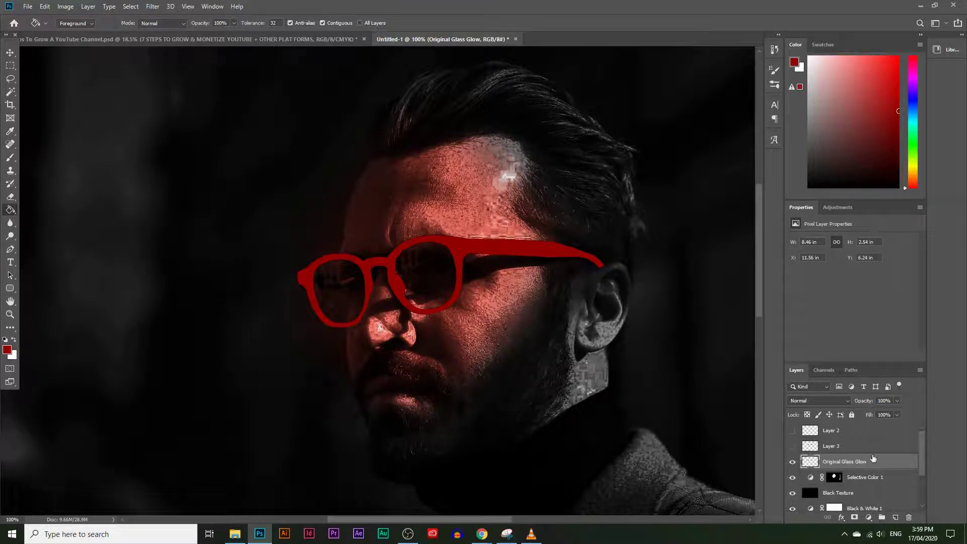
Duplicate the Original Glass Glow layer, keeping the original hidden, and show the copy at 61% opacity
left_click(792, 462)
left_click_drag(850, 464, 895, 518)
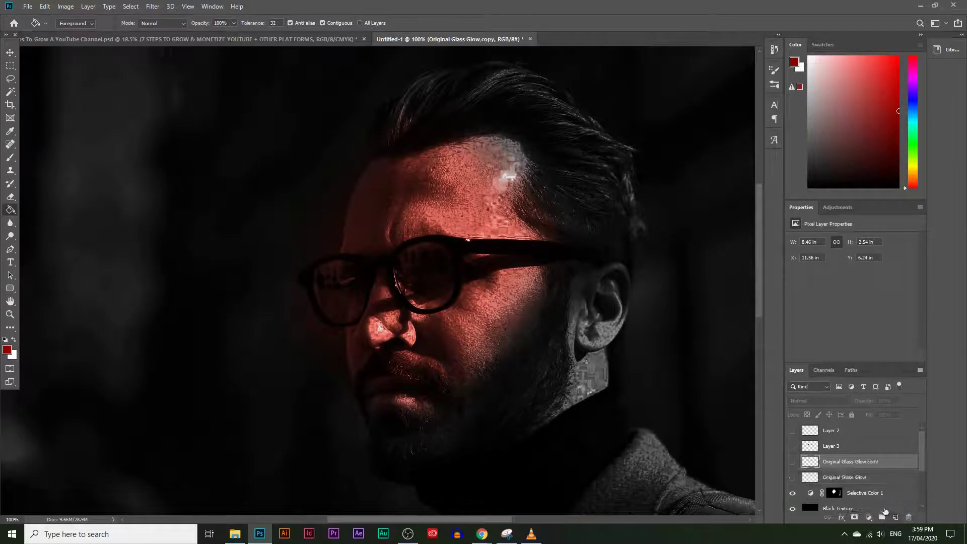
left_click(793, 462)
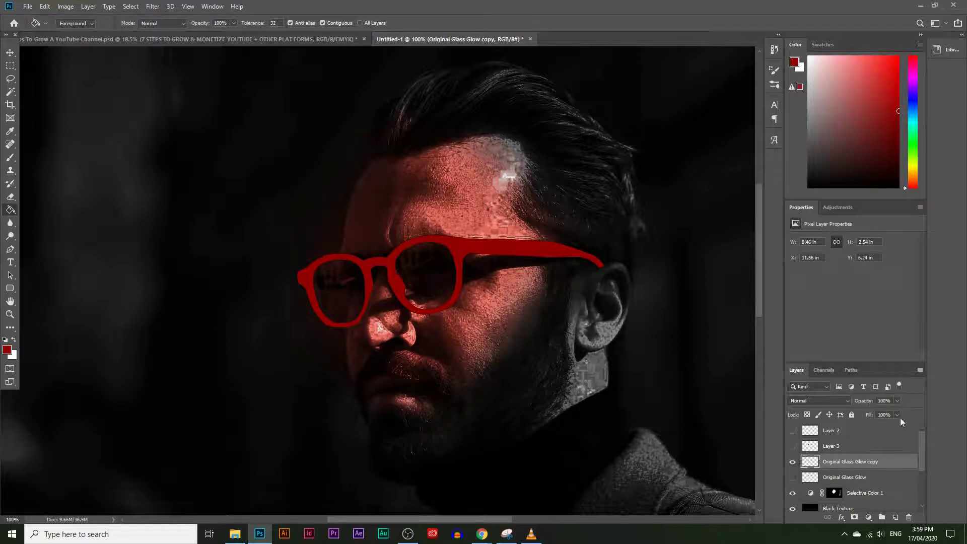
left_click_drag(876, 412, 873, 412)
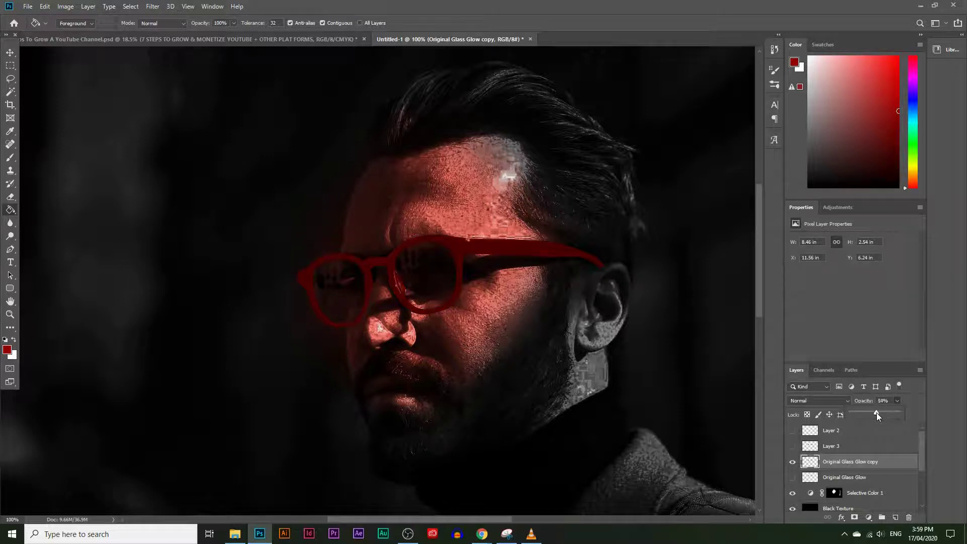
left_click_drag(880, 417, 883, 418)
Duplicate the Original Glass Glow copy layer and rename the duplicate "Original Glass Blurr 1"
left_click_drag(877, 489, 895, 517)
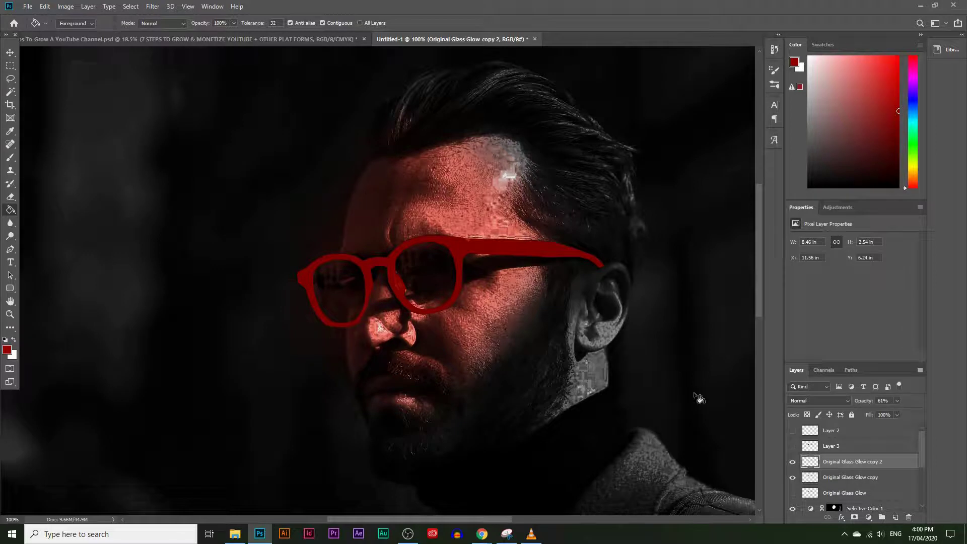
double_click(870, 465)
left_click_drag(855, 459, 878, 460)
type("Blurr 1")
key("Return")
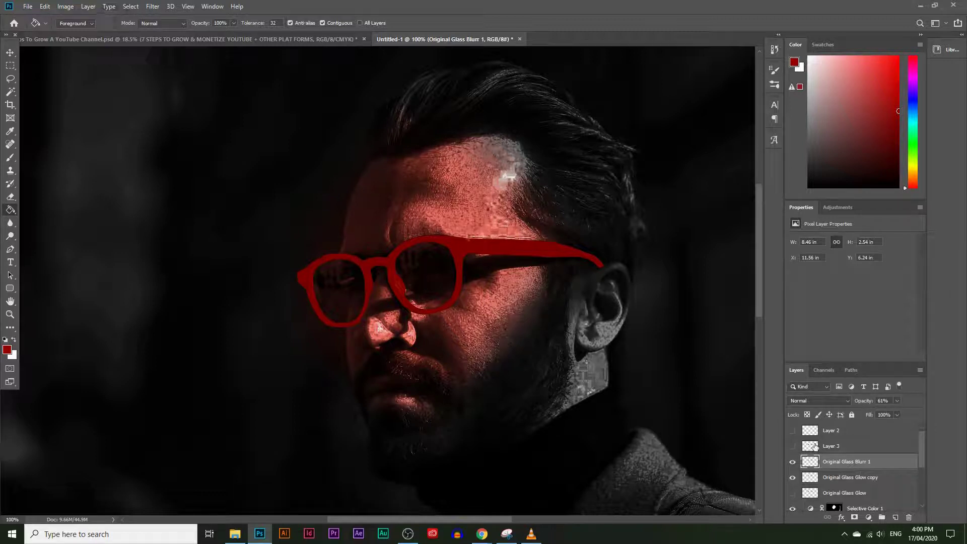
Apply a Gaussian Blur with a radius of about 3.5 pixels to the Original Glass Blurr 1 layer
left_click(153, 6)
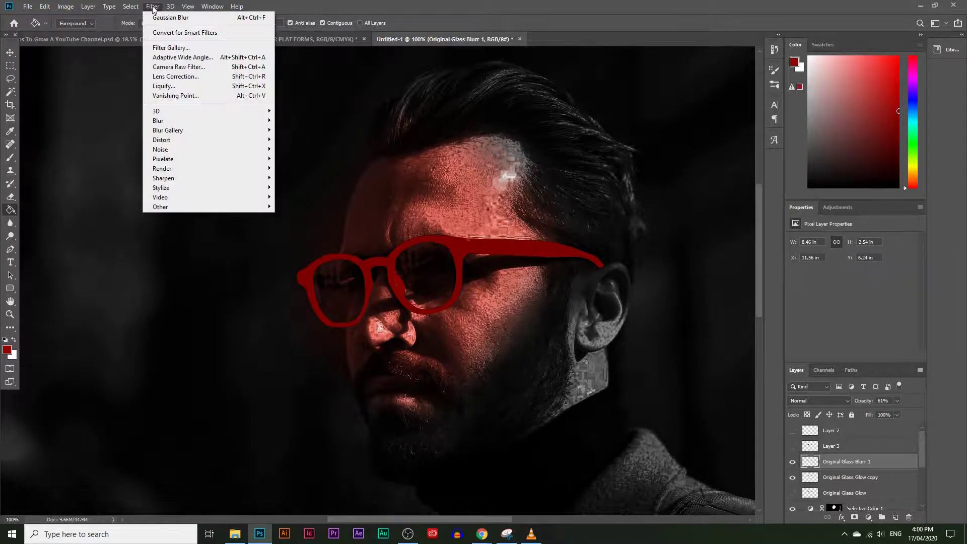
mouse_move(169, 124)
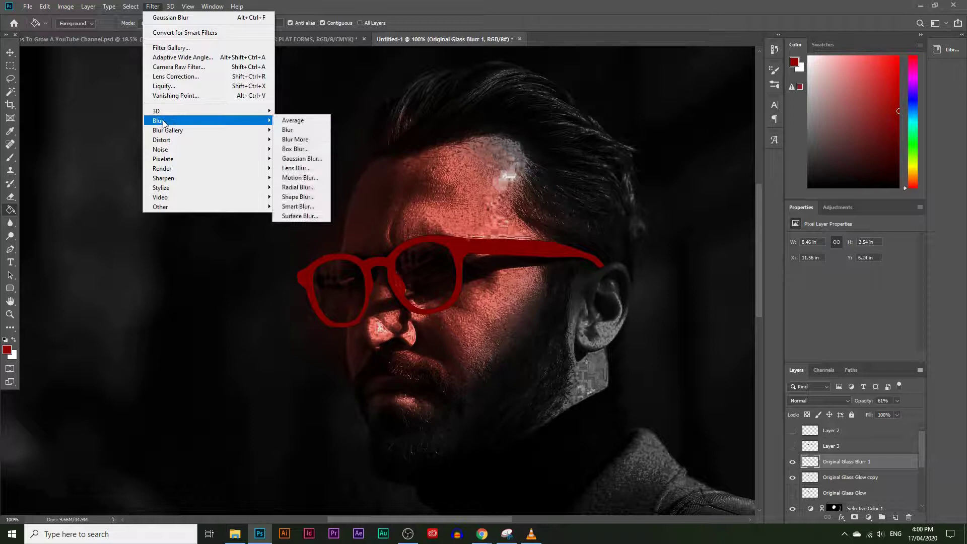
left_click(300, 159)
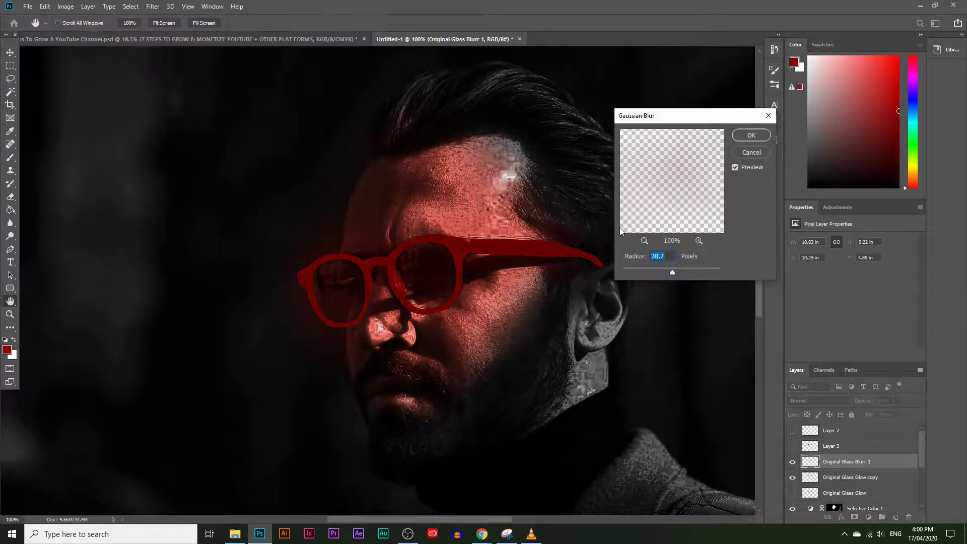
left_click_drag(670, 277, 645, 272)
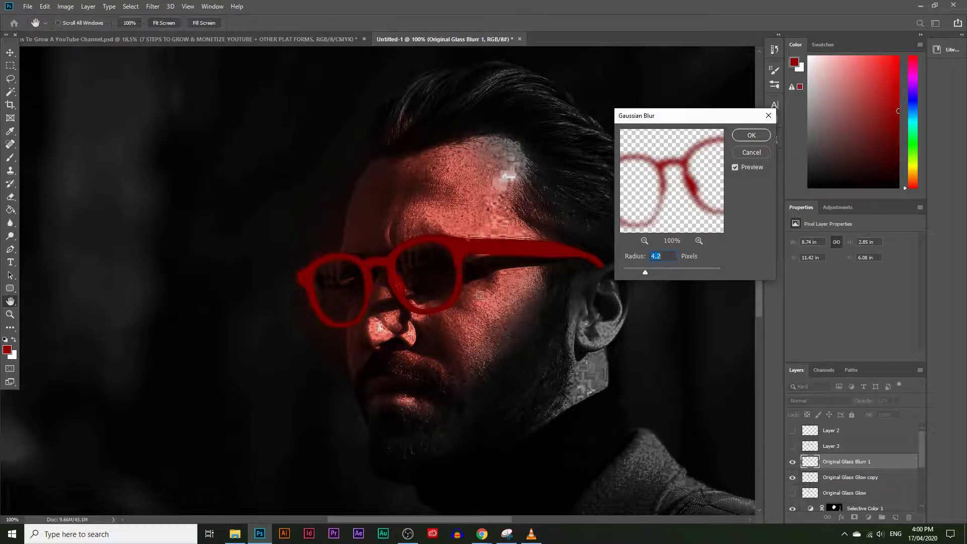
left_click_drag(640, 274, 639, 273)
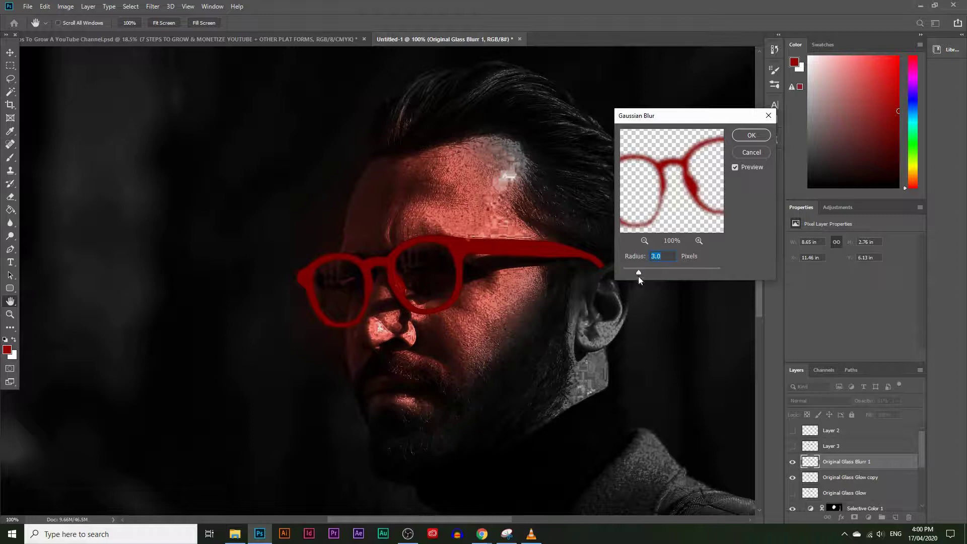
left_click_drag(639, 273, 642, 273)
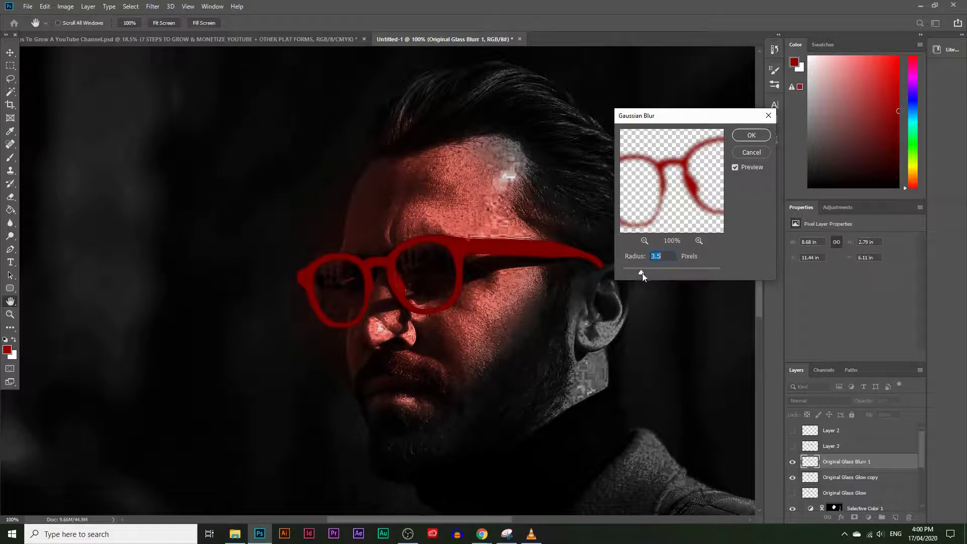
left_click(752, 136)
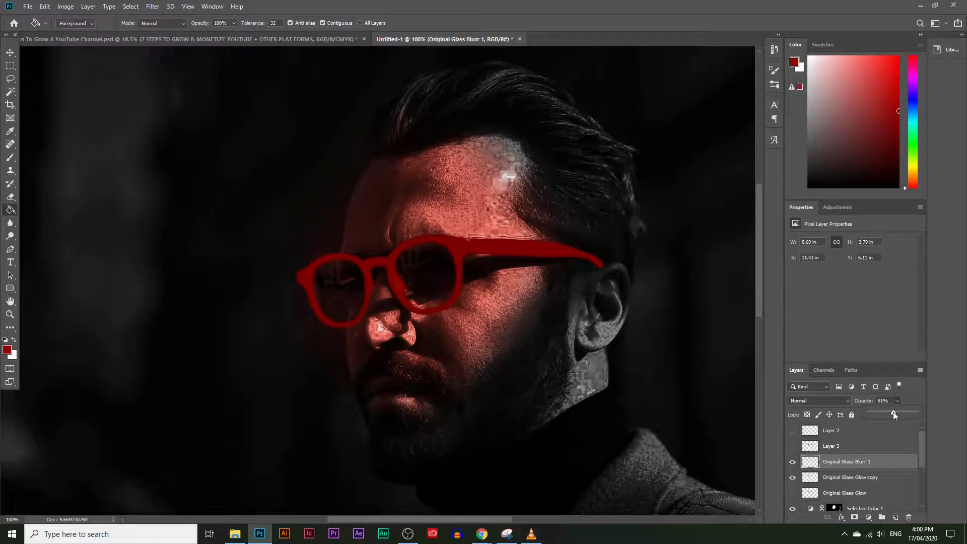
Set the opacity of the Original Glass Glow copy layer to 38%
left_click_drag(884, 411, 892, 412)
left_click(861, 478)
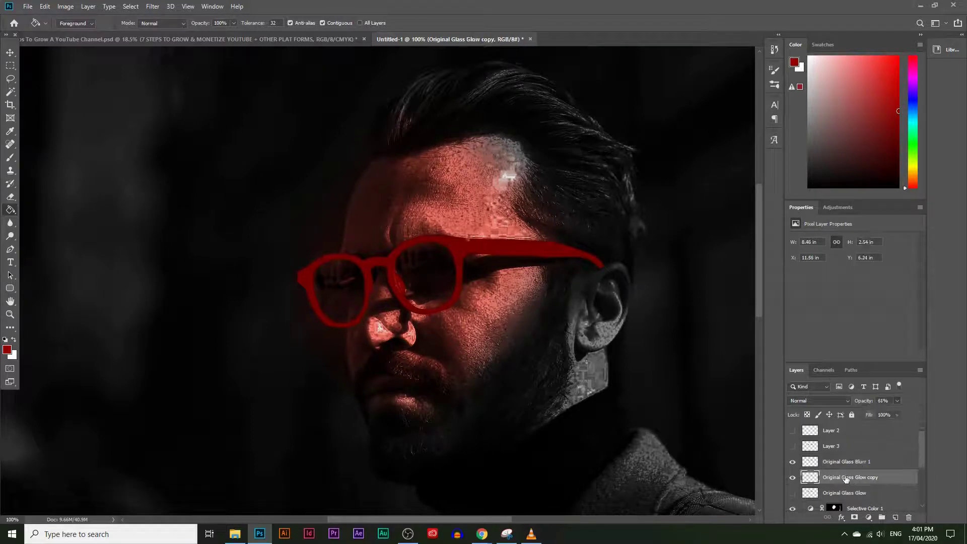
left_click_drag(890, 412, 890, 412)
Duplicate the Original Glass Glow copy layer and place the duplicate above Original Glass Blurr 1 at 100% opacity
left_click(887, 464)
left_click_drag(893, 516, 894, 516)
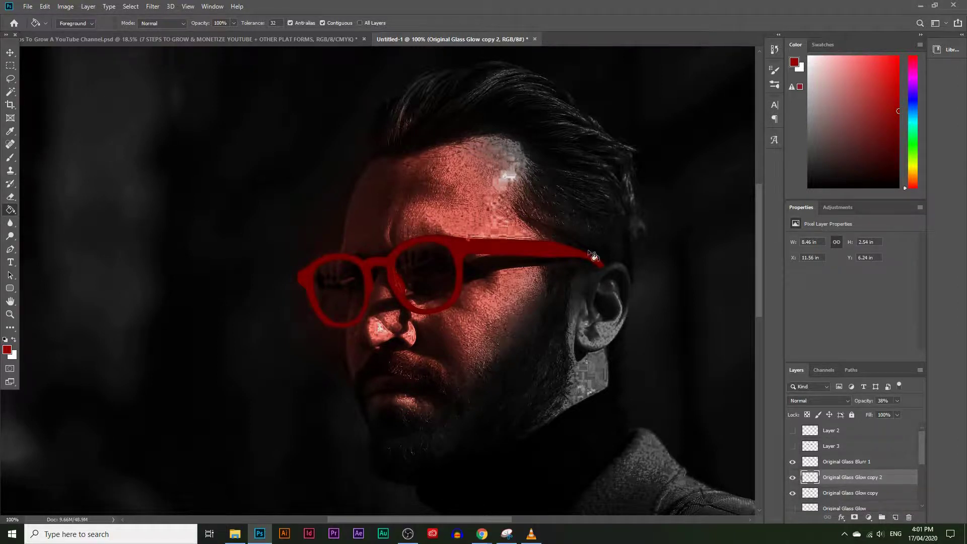
left_click_drag(883, 478, 881, 458)
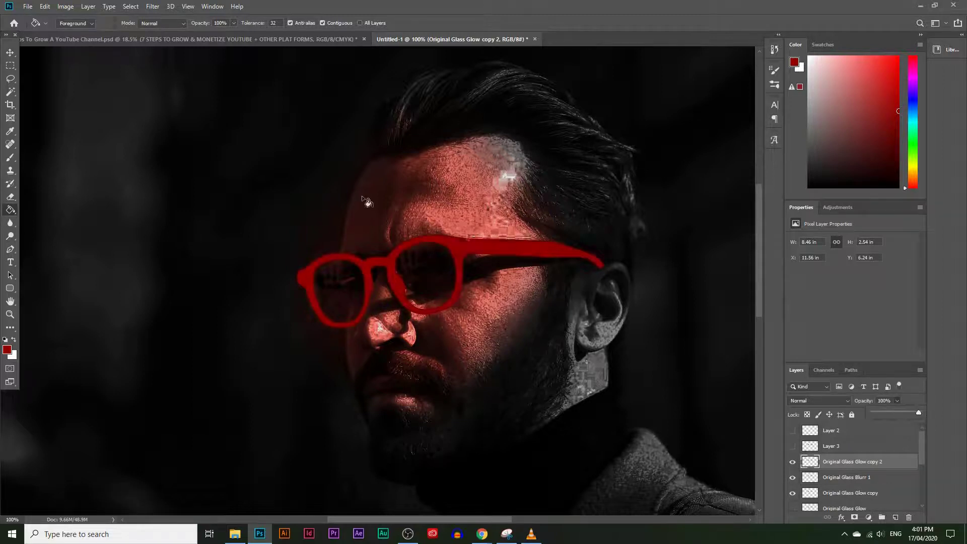
Rename the new duplicate of the glasses glow layer "Original Glass Blurr 2"
double_click(863, 462)
left_click_drag(855, 462, 894, 456)
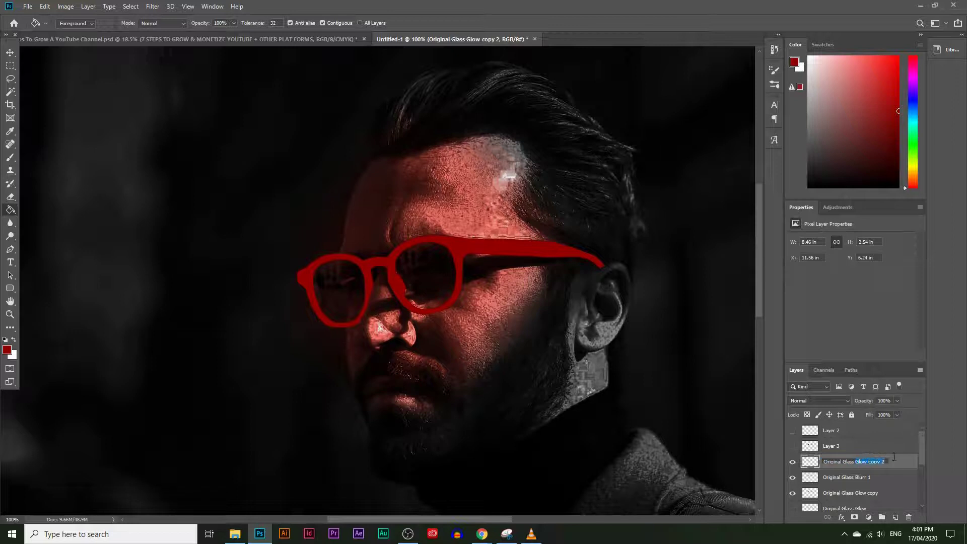
type("Blurr 2")
key("Return")
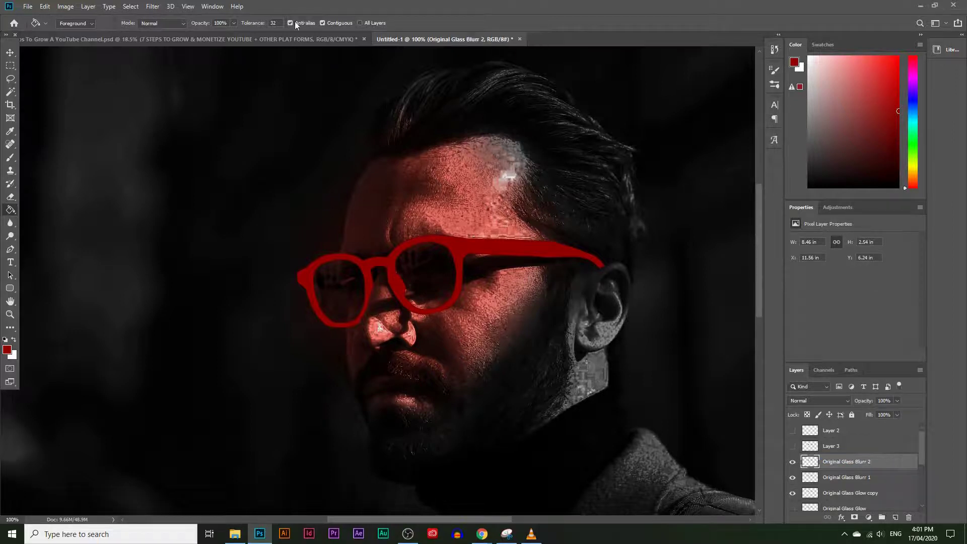
Apply a Gaussian Blur with a radius of about 11 pixels to the Original Glass Blurr 2 layer
left_click(132, 7)
mouse_move(153, 6)
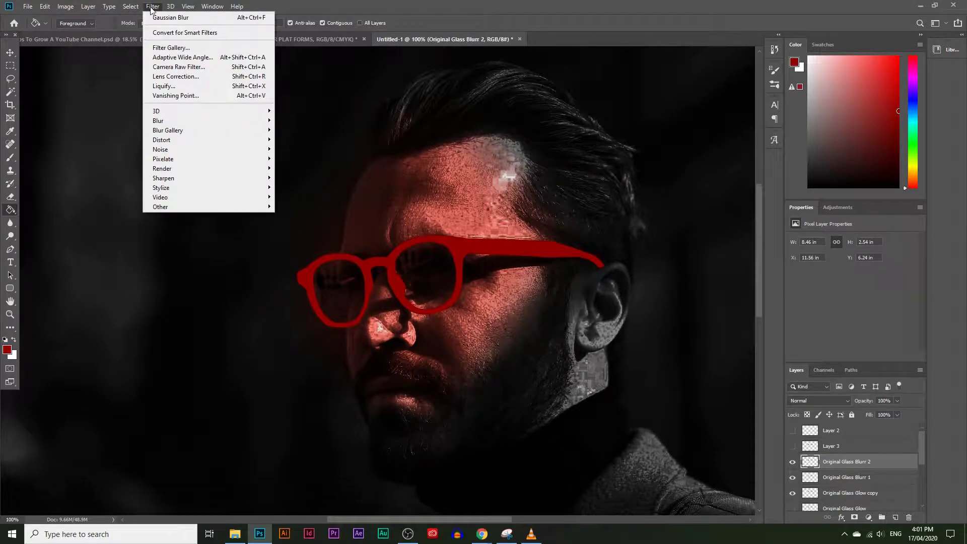
mouse_move(216, 122)
left_click(300, 159)
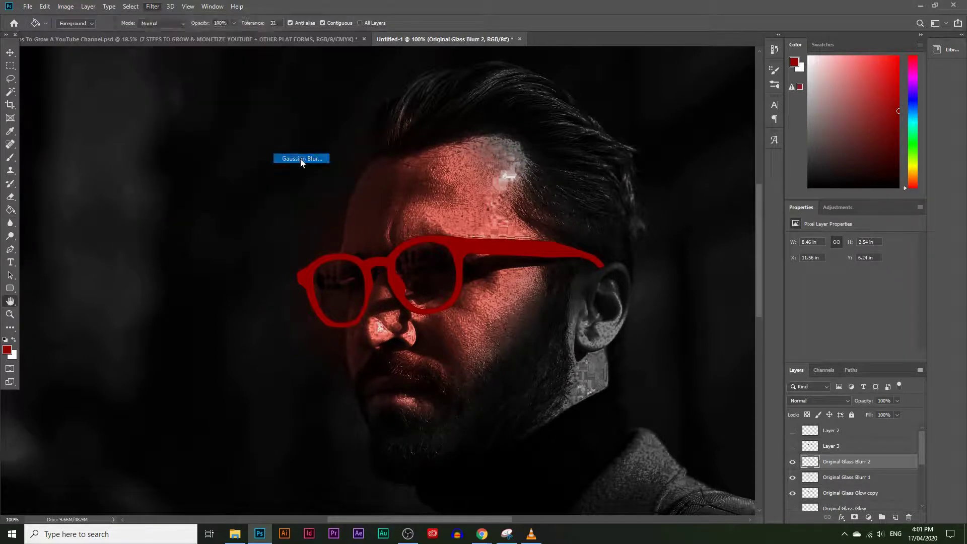
left_click_drag(650, 273, 663, 271)
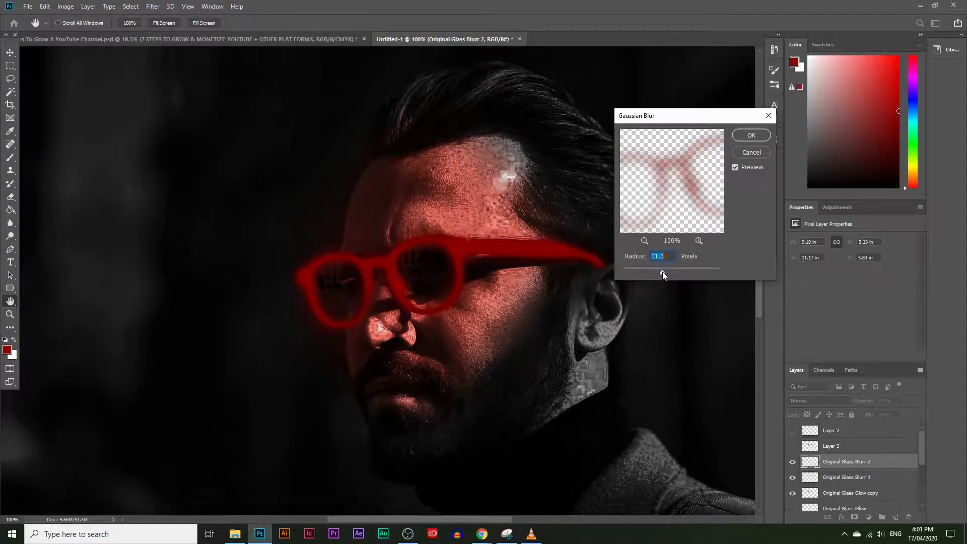
left_click(751, 134)
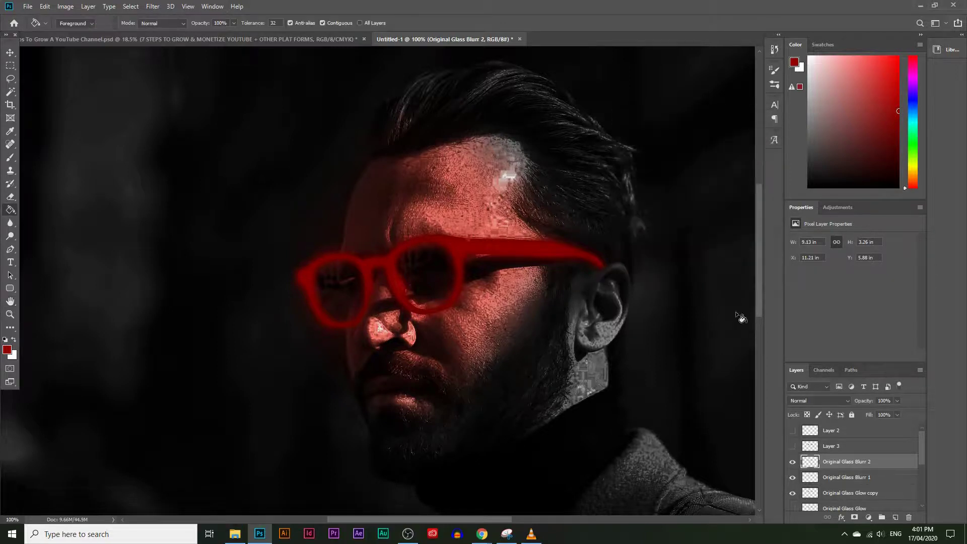
Review the blurred red glow of the glasses against the whole portrait
scroll(650, 363, "down", 1)
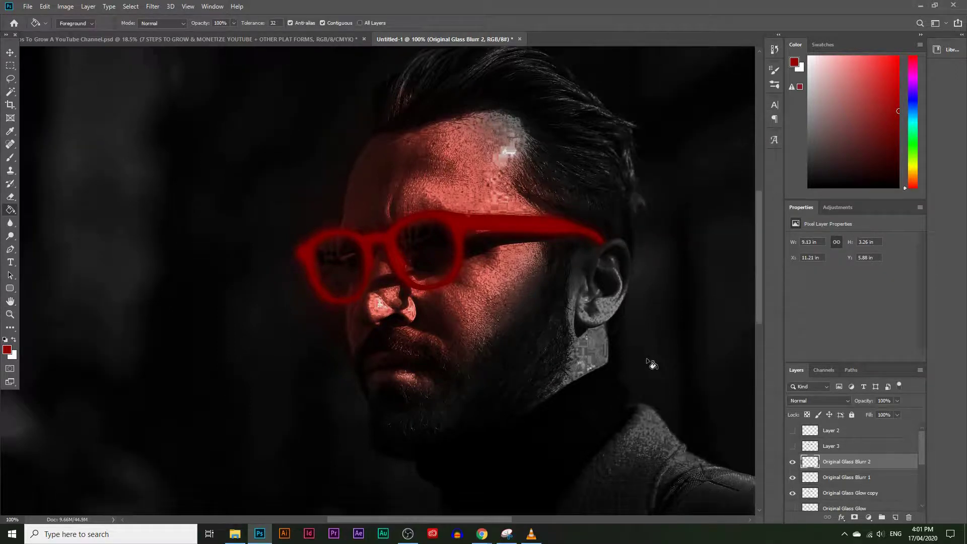
left_click(10, 313)
left_click(418, 375, "alt")
left_click(486, 291, "alt")
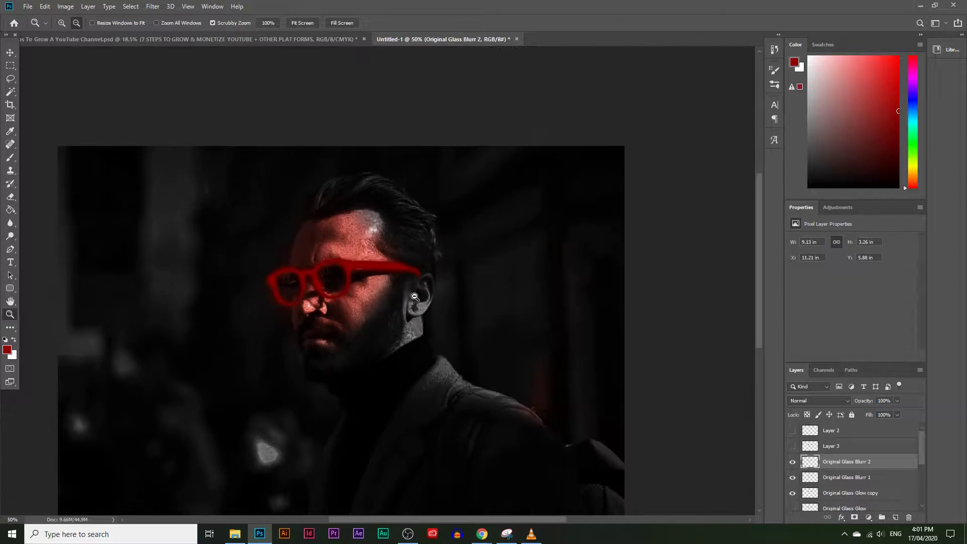
left_click(300, 246, "alt")
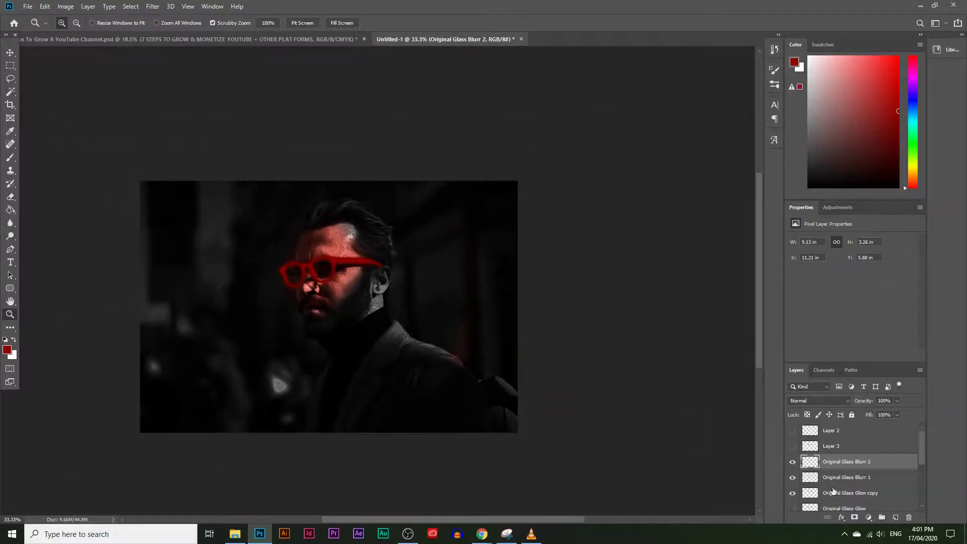
Paint with black (000000) on the Selective Color 1 mask to remove the stray red tint from the shoulder and background
scroll(836, 484, "down", 2)
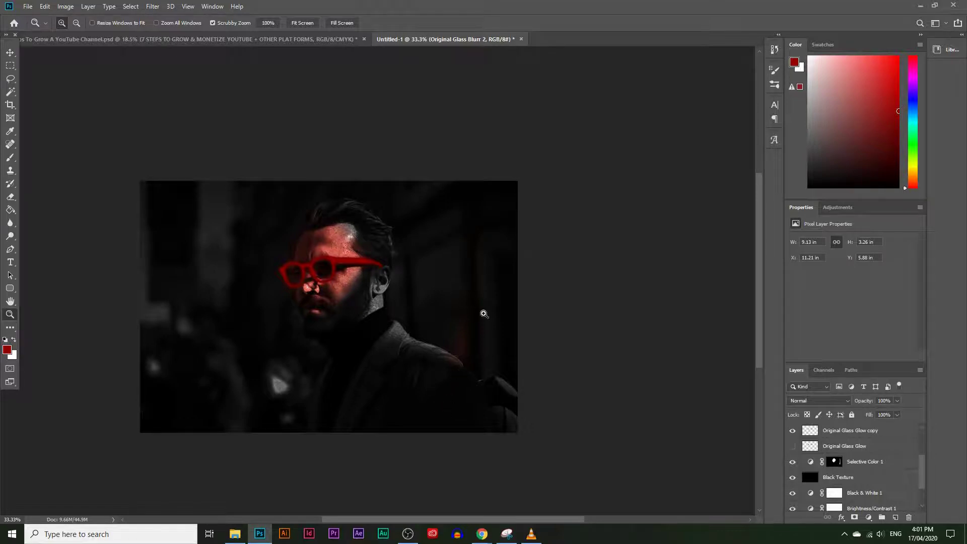
left_click(834, 463)
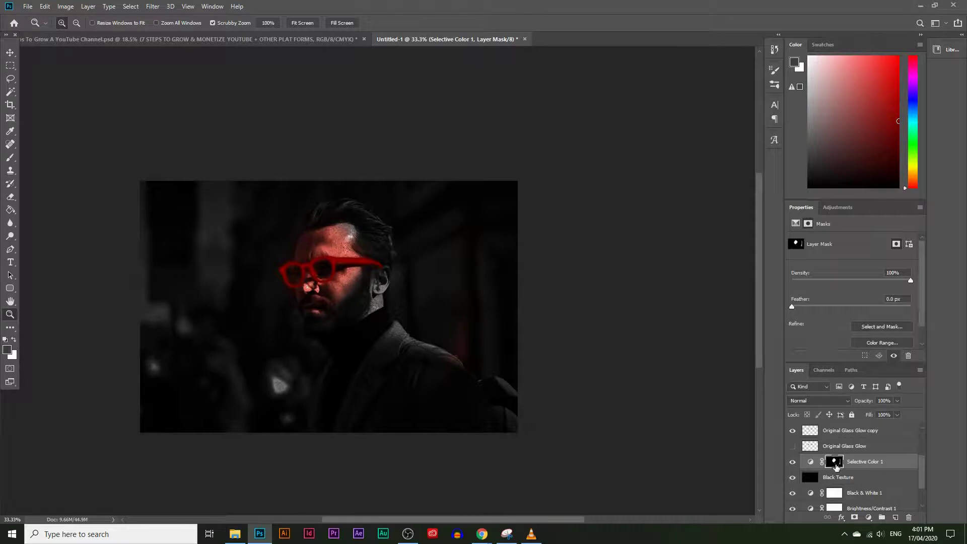
left_click(10, 157)
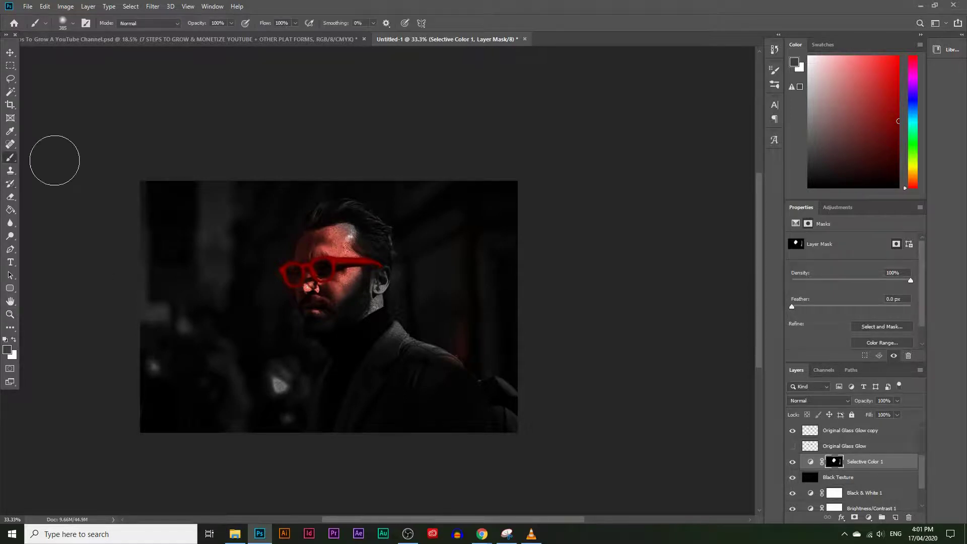
left_click(7, 349)
left_click_drag(237, 463, 242, 493)
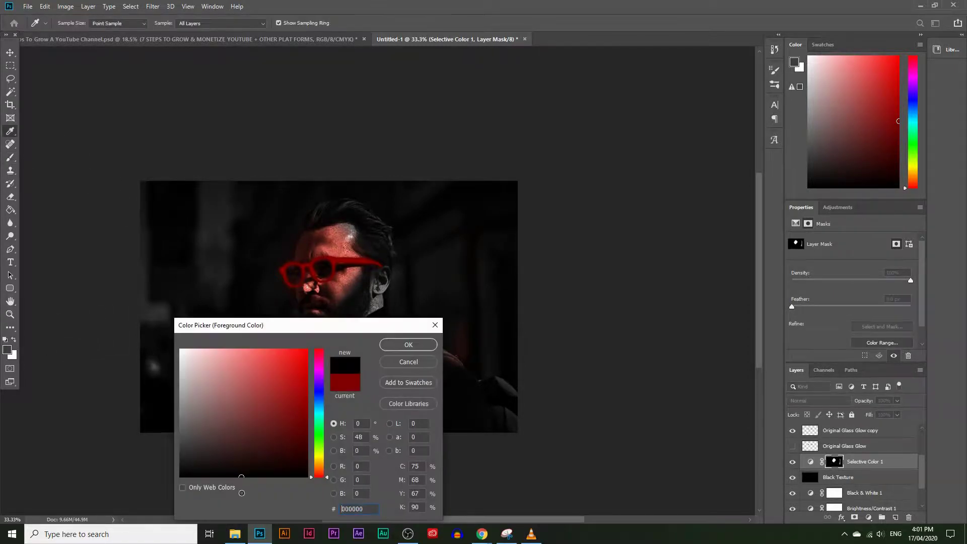
left_click(400, 345)
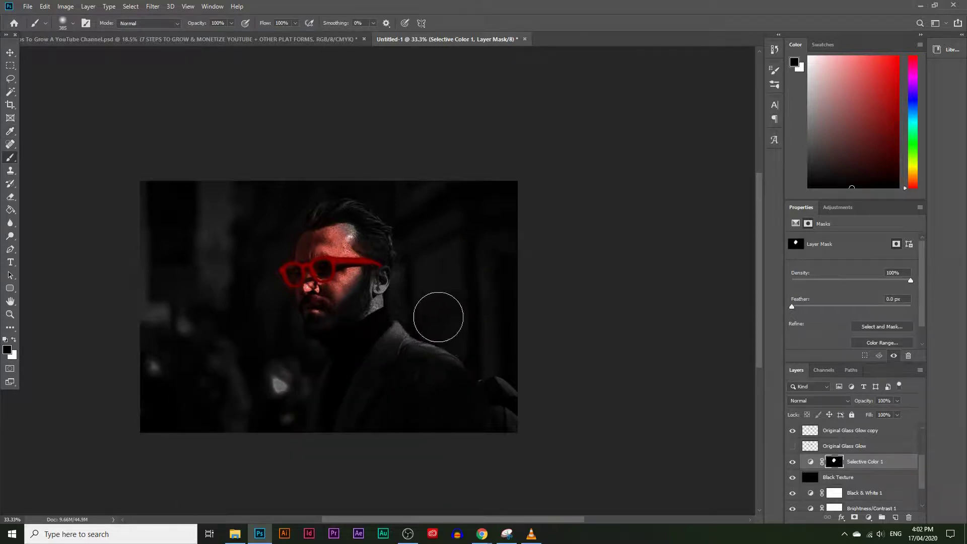
Examine the red glasses up close and compare the glow with and without the Original Glass Blurr 2 layer
left_click(10, 314)
left_click(361, 227)
left_click(363, 217)
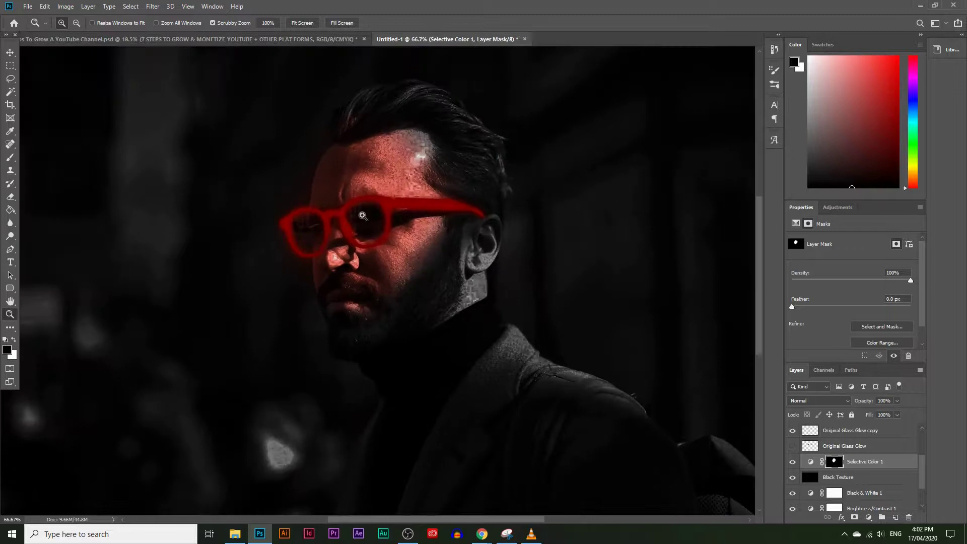
left_click(375, 166)
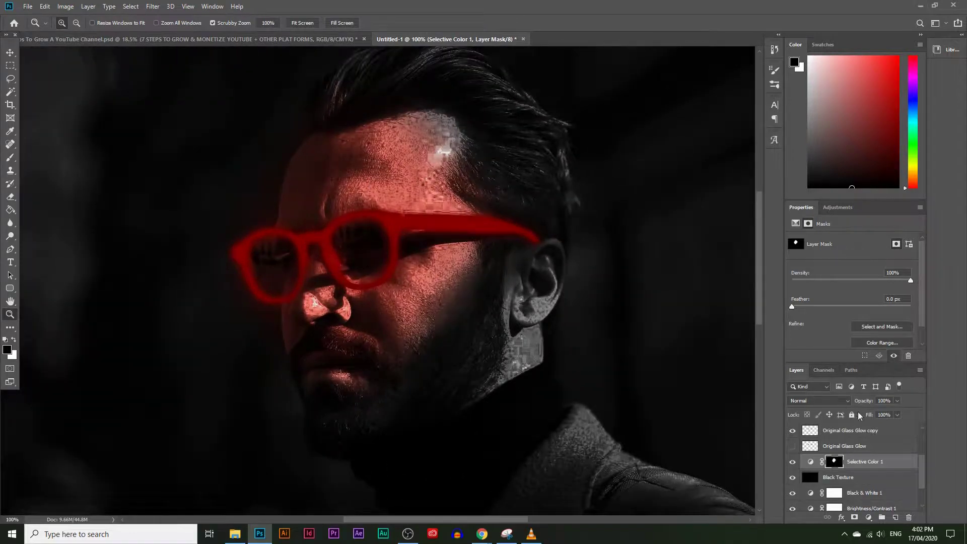
scroll(860, 464, "up", 2)
scroll(859, 463, "down", 1)
left_click(793, 446)
left_click(793, 446)
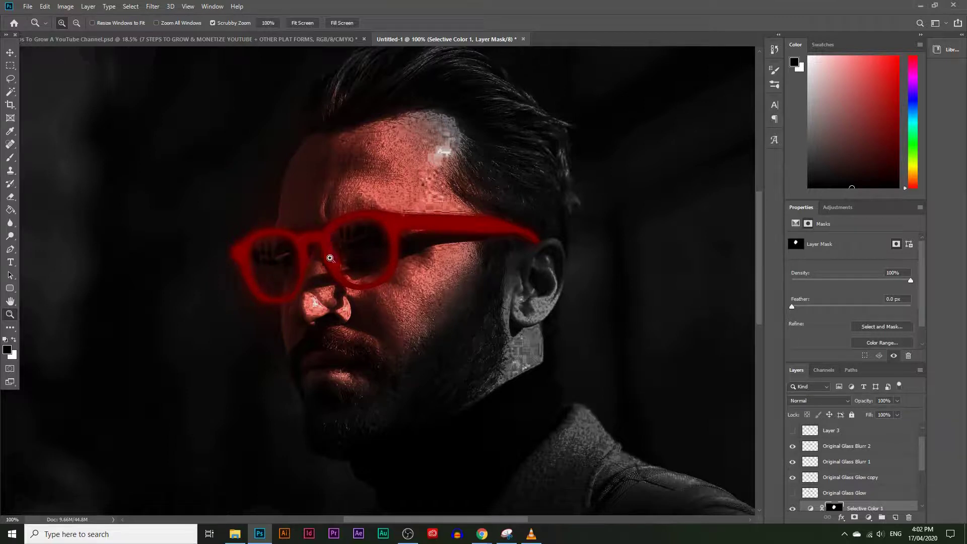
Load the outline of the Original Glass Glow copy layer as a selection and check it against the two blurred glasses layers
left_click(814, 478)
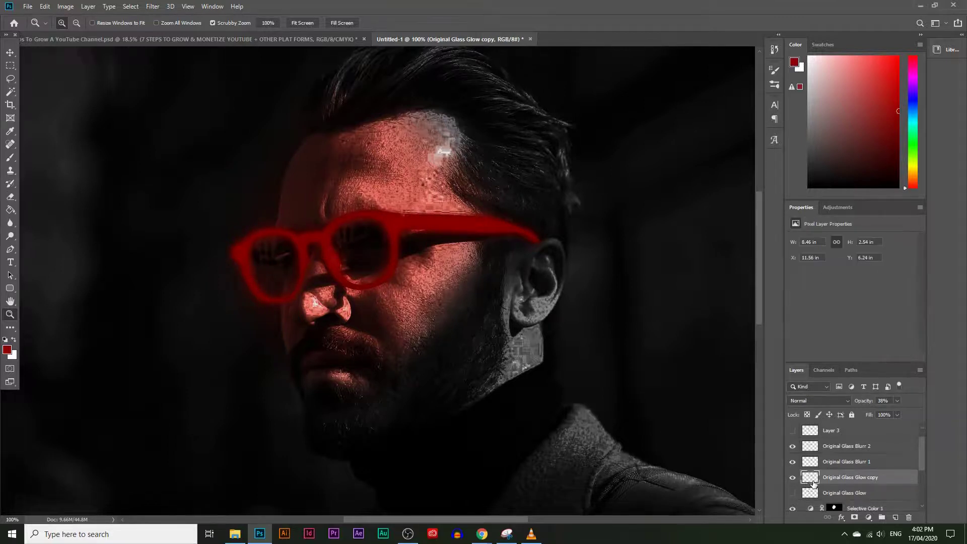
left_click(811, 478, "ctrl")
left_click(837, 446)
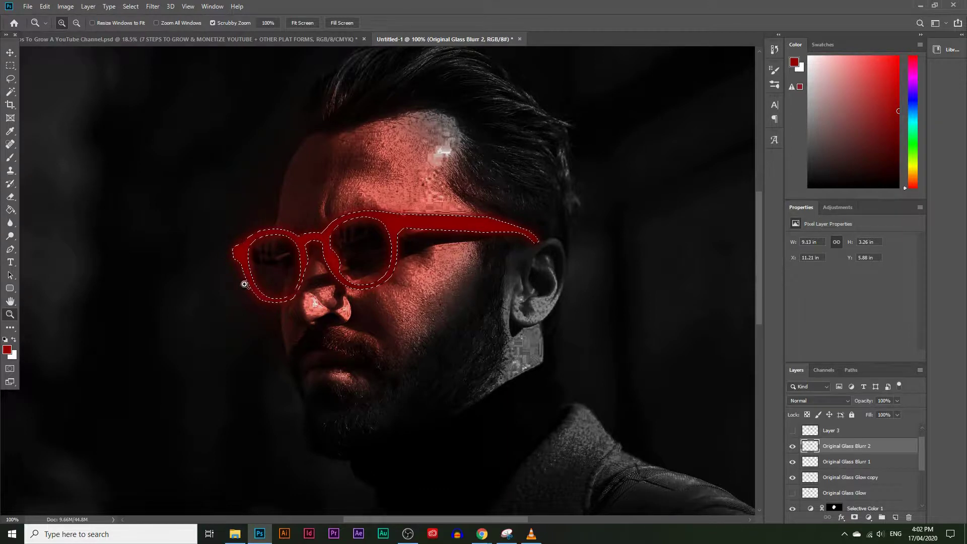
left_click(826, 477)
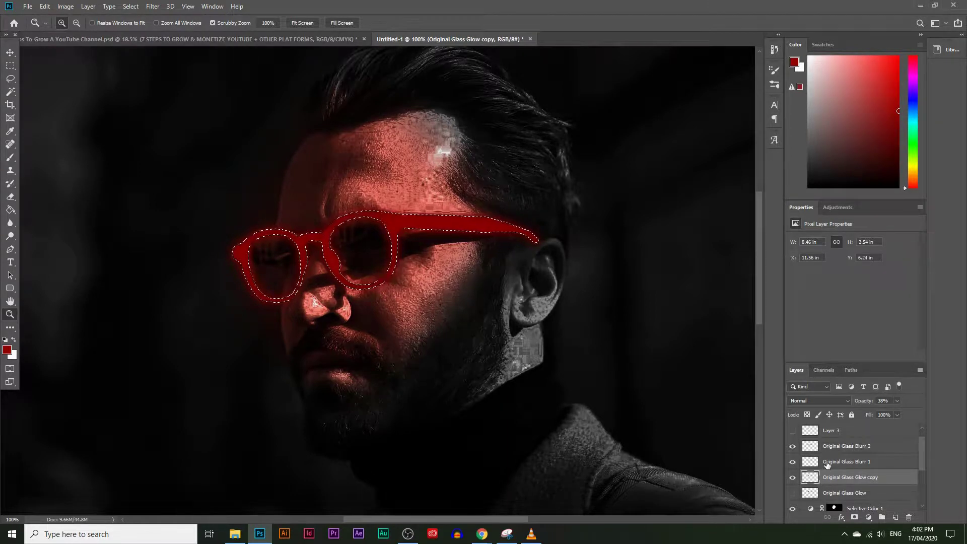
left_click(826, 465)
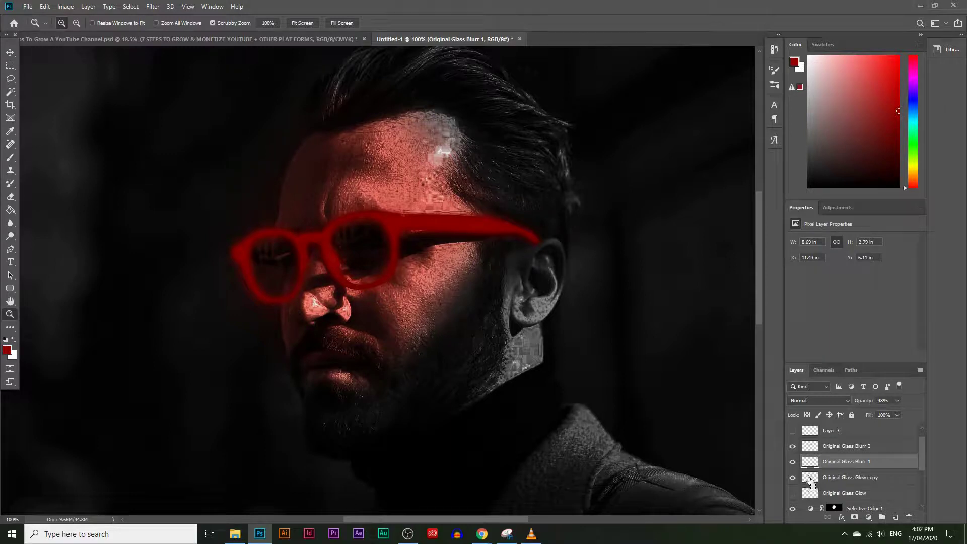
Reload the glasses outline as a selection, try using it on the Original Glass Blurr 2 layer, and deselect it
left_click(810, 477, "ctrl")
left_click(847, 478)
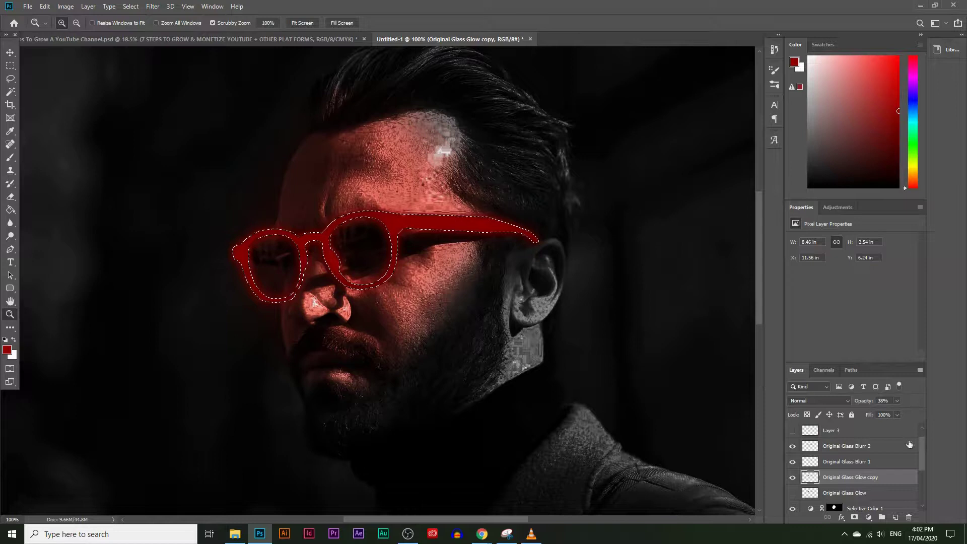
left_click(857, 431)
left_click(853, 453)
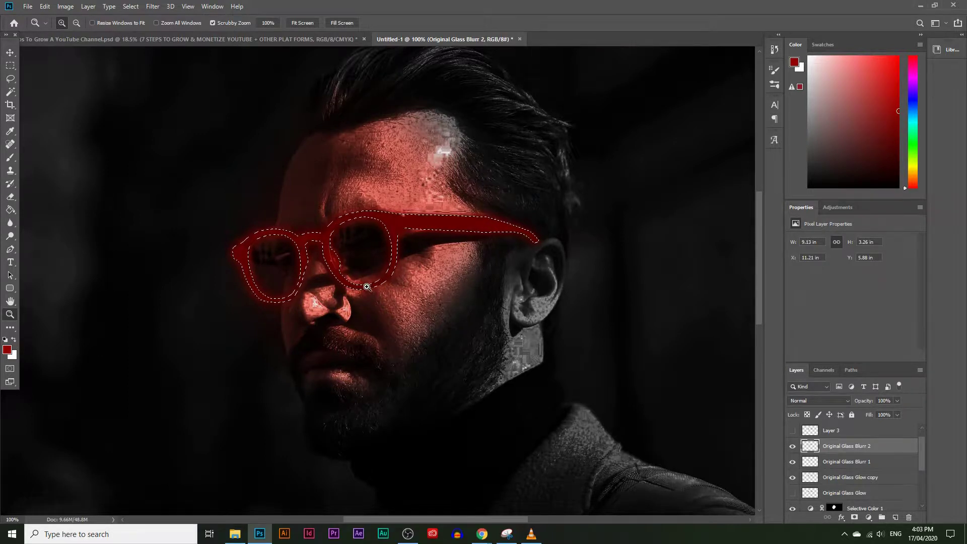
key("ctrl+s")
left_click(439, 313)
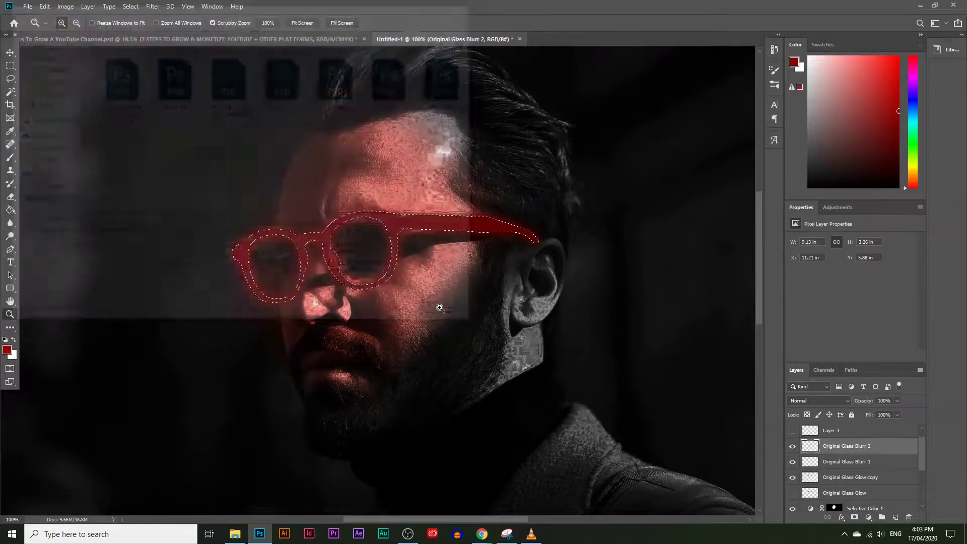
key("ctrl+d")
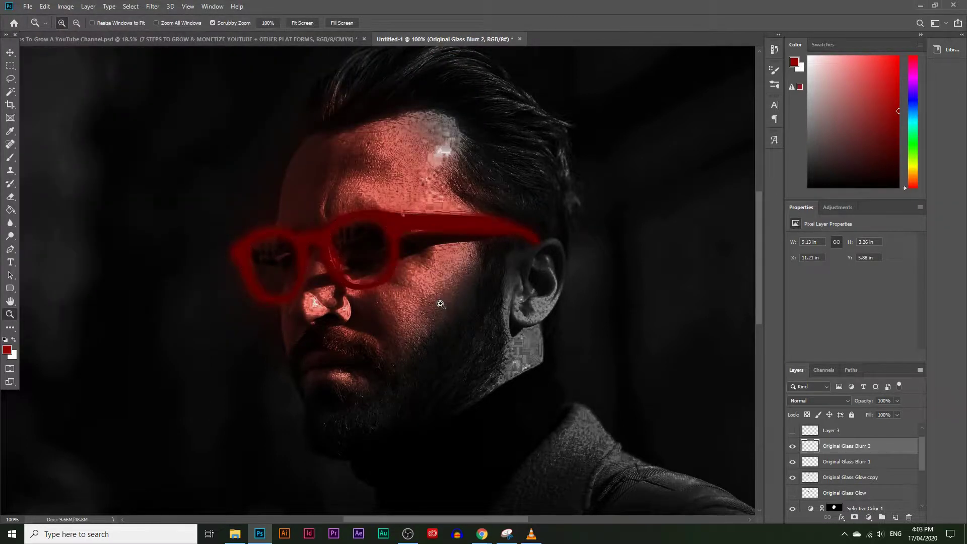
Review the glasses in the full portrait and up close, and undo the trial change to the Original Glass Blurr 2 layer
left_click(440, 305, "alt")
left_click(440, 303, "alt")
left_click(391, 287, "alt")
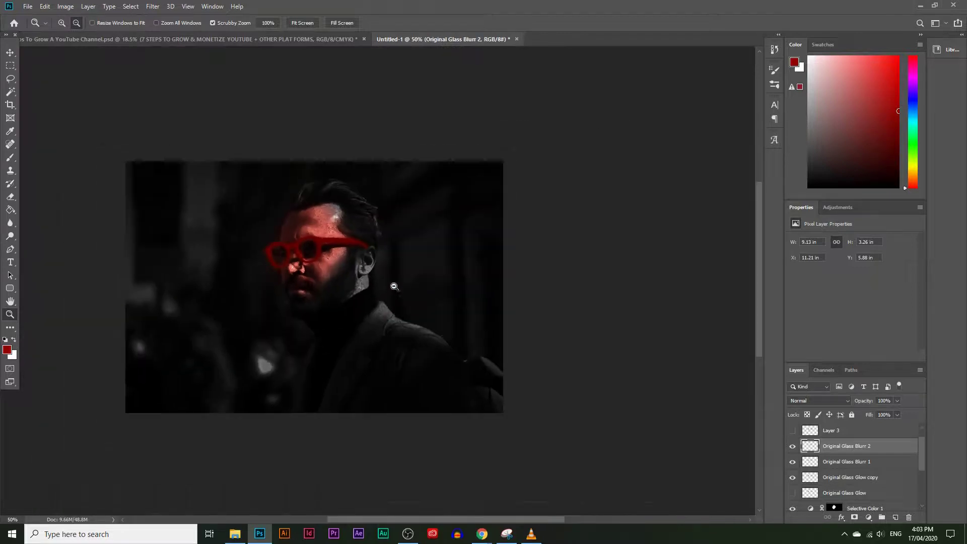
left_click(248, 216)
left_click(255, 216)
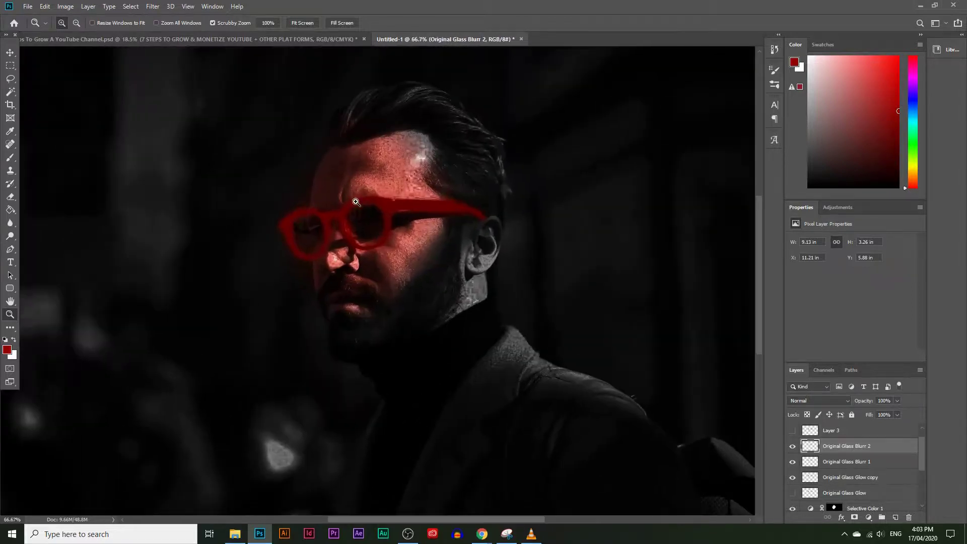
key("ctrl+shift+d")
key("ctrl+d")
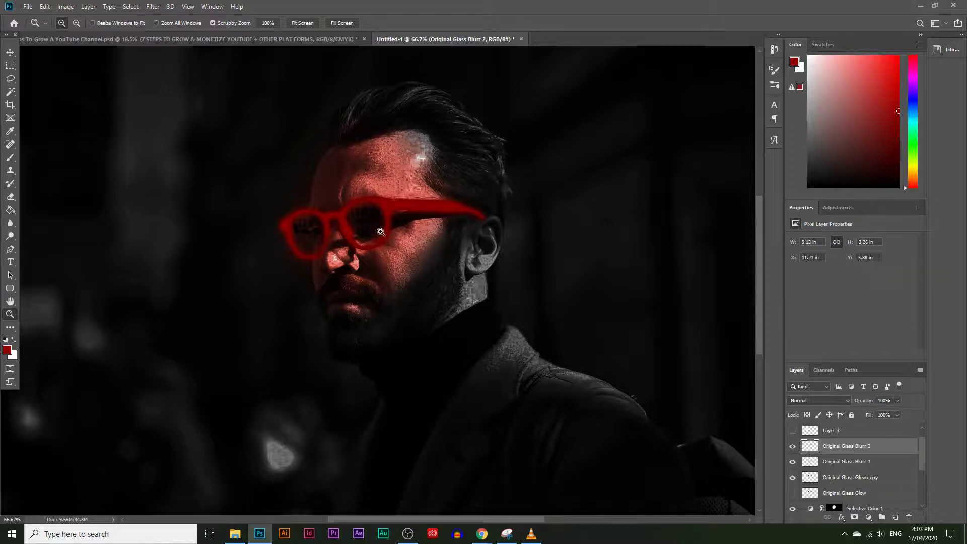
Duplicate the Original Glass Glow copy layer, place the duplicate above Original Glass Blurr 2 and rename it "Original Glass blurr 3"
left_click(877, 477)
key("ctrl+j")
left_click_drag(868, 478, 882, 446)
double_click(865, 450)
type("blurr 3")
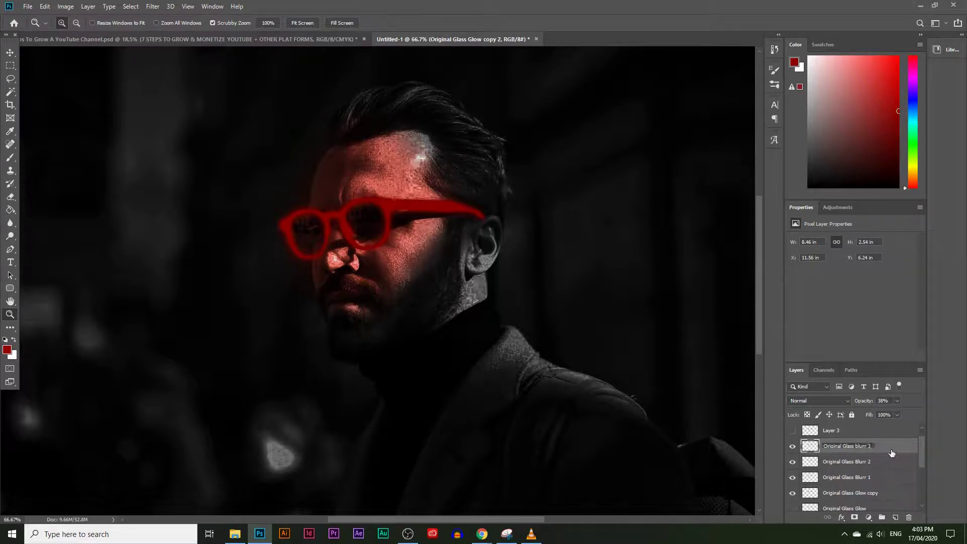
key("Return")
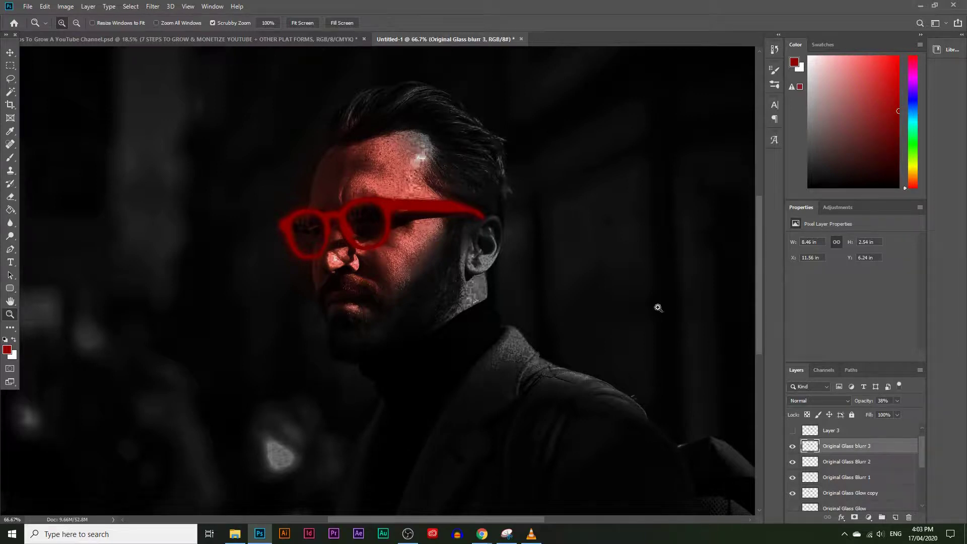
Apply a wide Gaussian Blur to the Original Glass blurr 3 layer and set its opacity to 55%
left_click(132, 6)
mouse_move(147, 5)
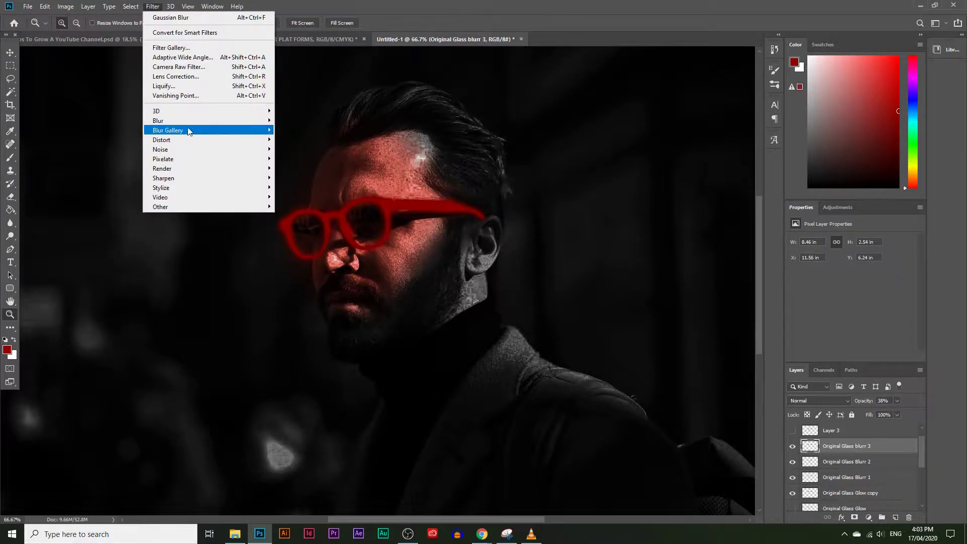
mouse_move(266, 123)
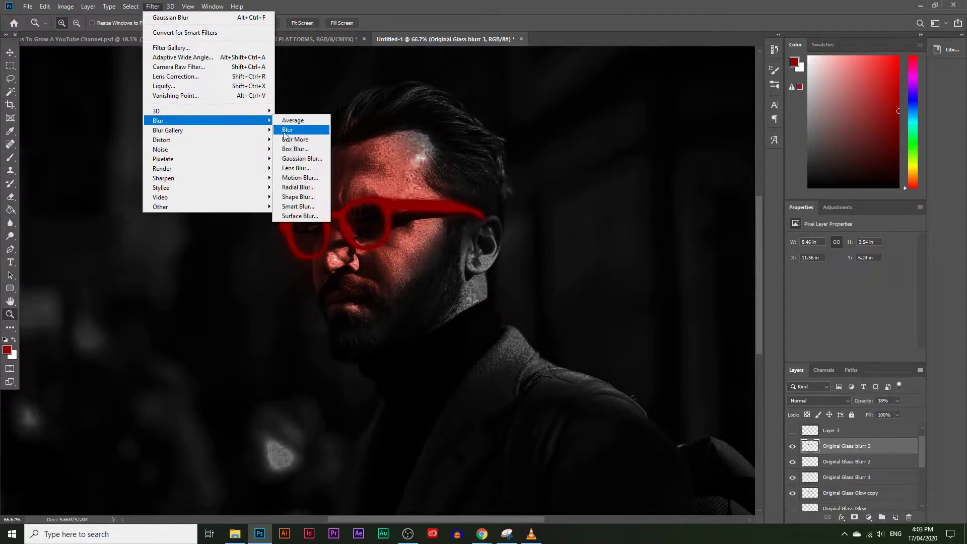
left_click(305, 159)
left_click_drag(661, 275, 676, 274)
left_click(753, 140)
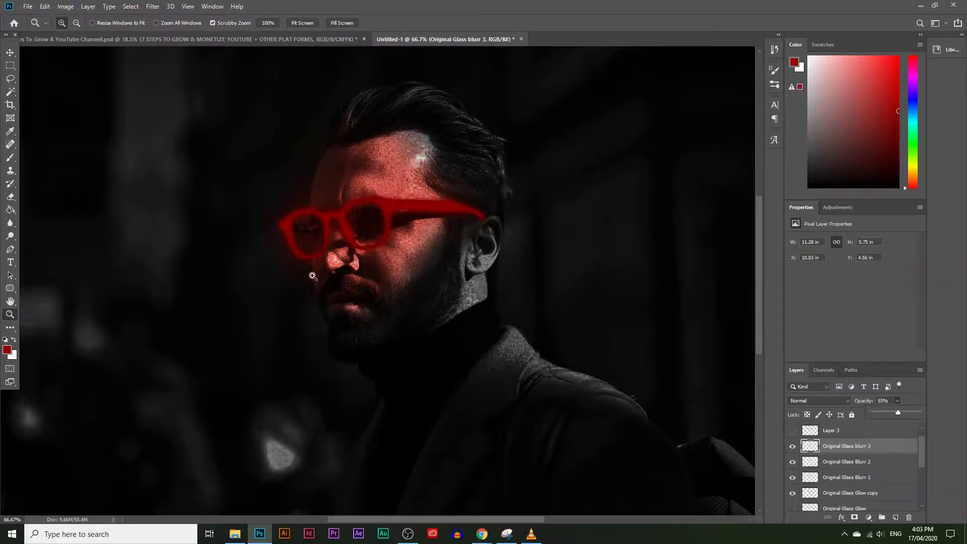
left_click(857, 464)
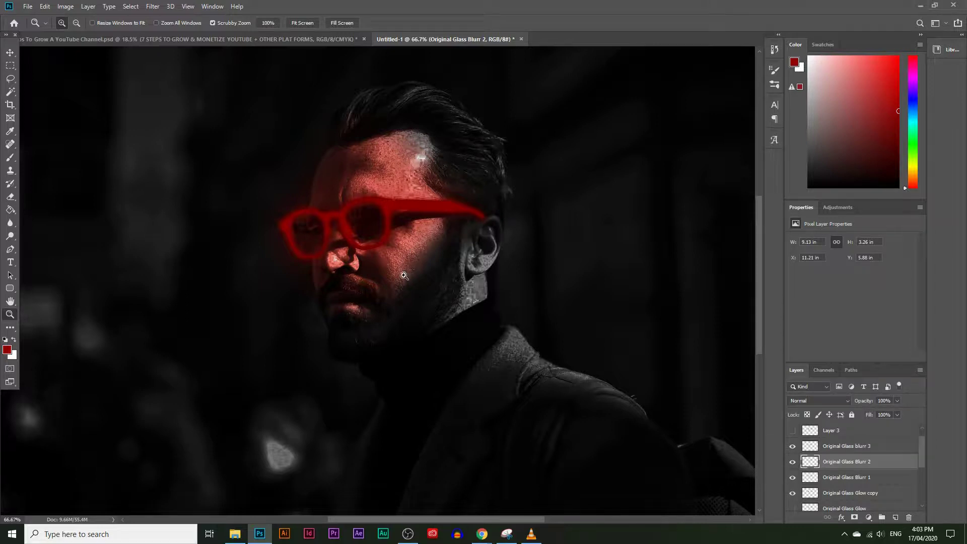
Paint black on the Selective Color 1 mask over the forehead and lower face, keeping the red tint only around the glasses
left_click(375, 292, "alt")
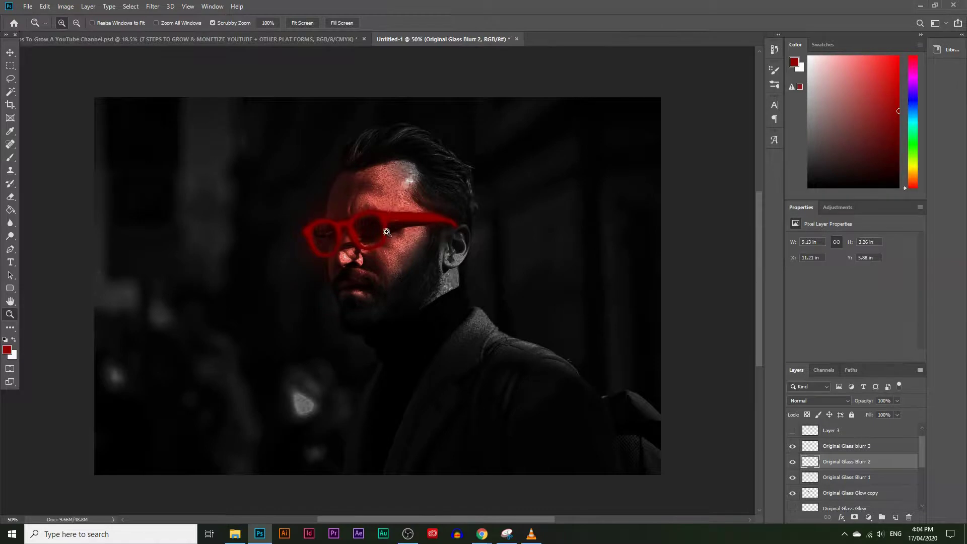
left_click(387, 232)
left_click(387, 232)
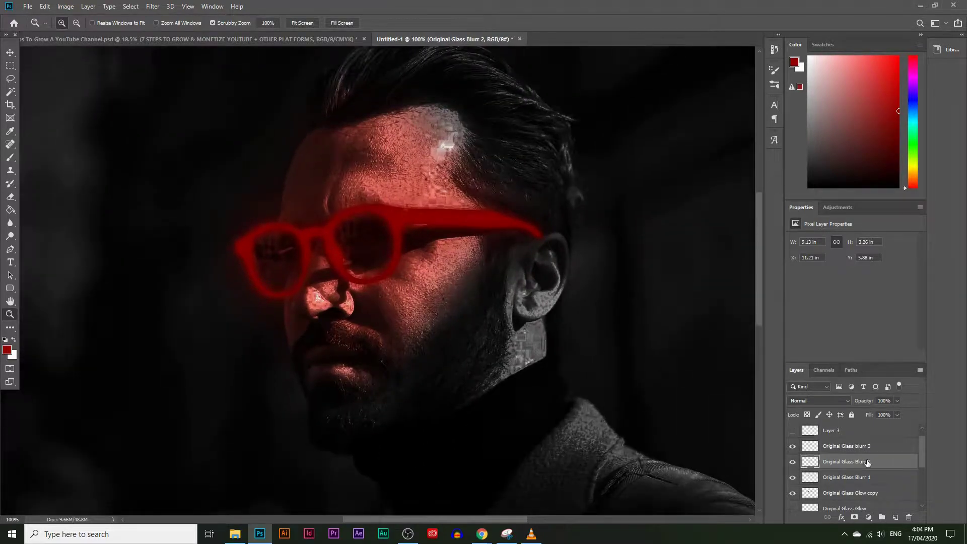
scroll(868, 462, "down", 5)
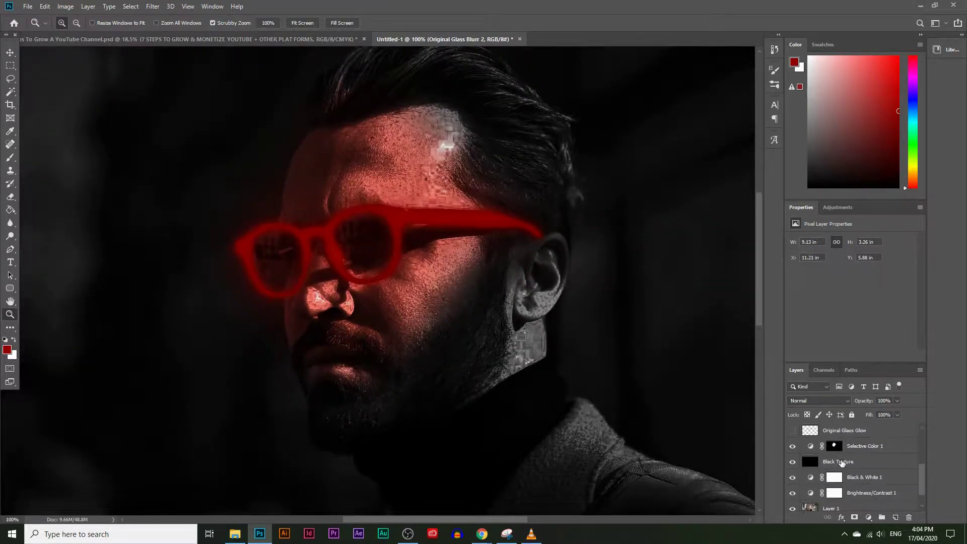
left_click(835, 448)
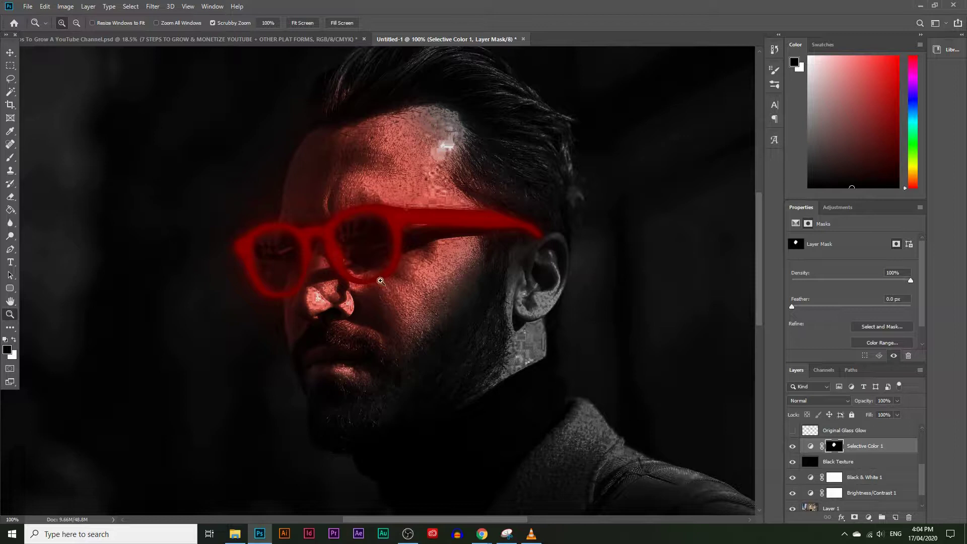
left_click(10, 157)
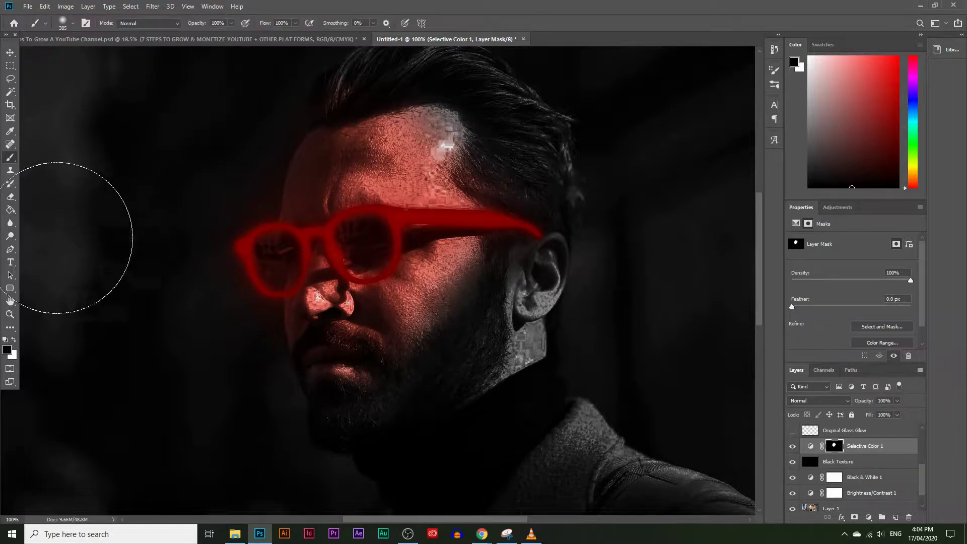
mouse_move(402, 356)
left_mouse_down()
mouse_move(410, 337)
mouse_move(458, 321)
mouse_move(418, 359)
mouse_move(286, 368)
left_mouse_up()
mouse_move(410, 108)
left_mouse_down()
mouse_move(359, 101)
mouse_move(318, 128)
left_mouse_up()
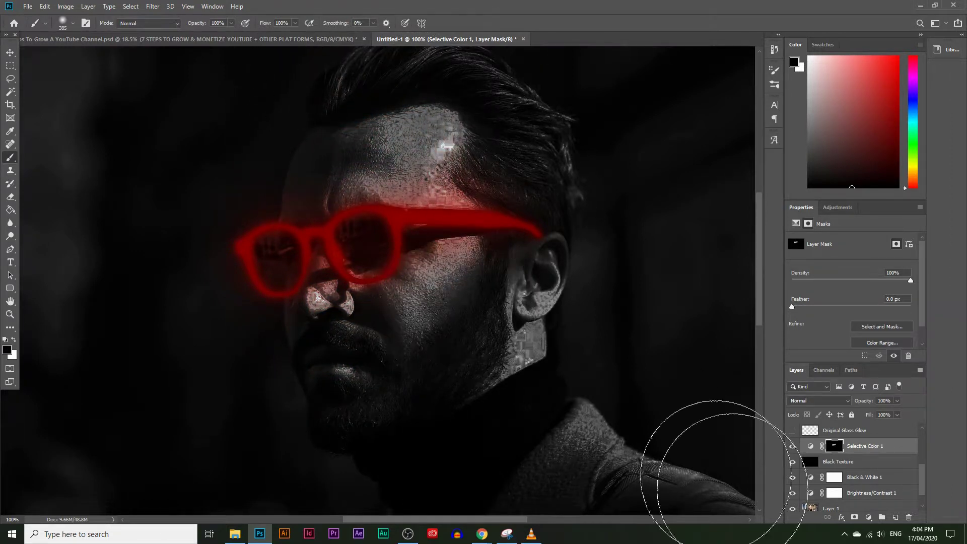
Add a new empty layer above Original Glass blurr 3 and name it "Face reflection"
scroll(874, 476, "up", 5)
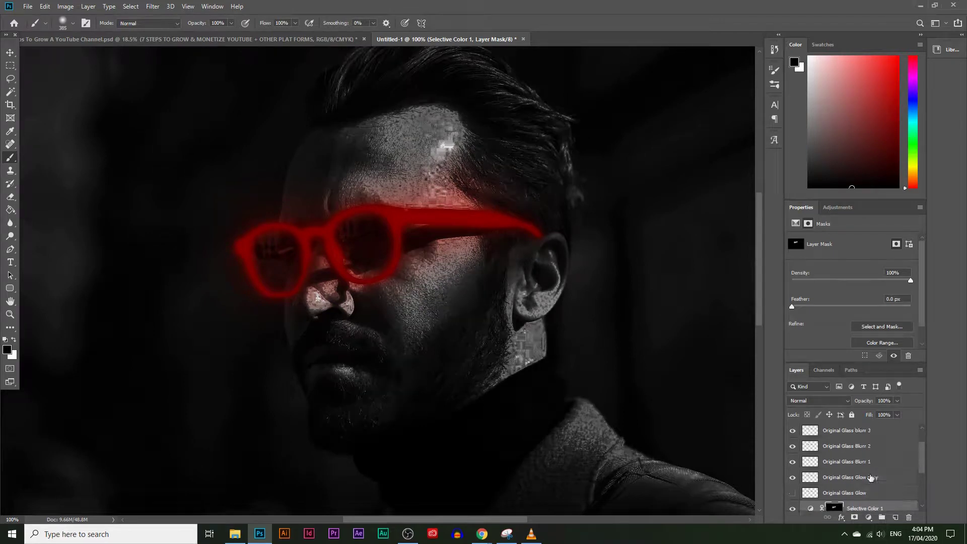
left_click(865, 471)
left_click(887, 518)
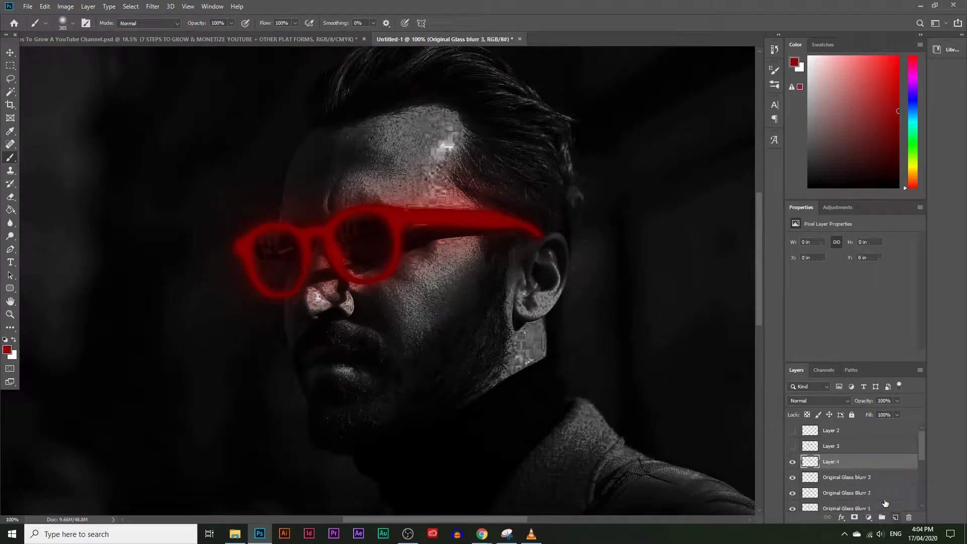
double_click(833, 462)
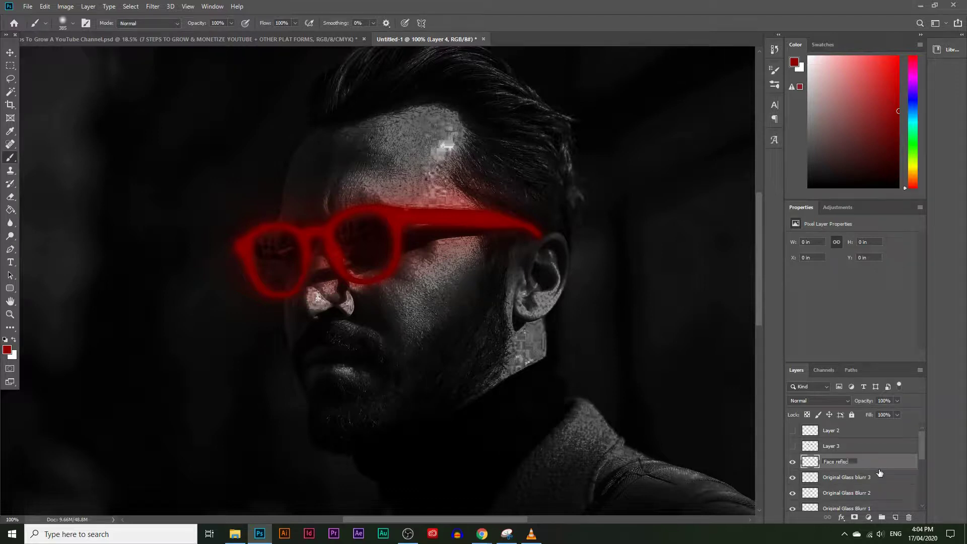
key("Return")
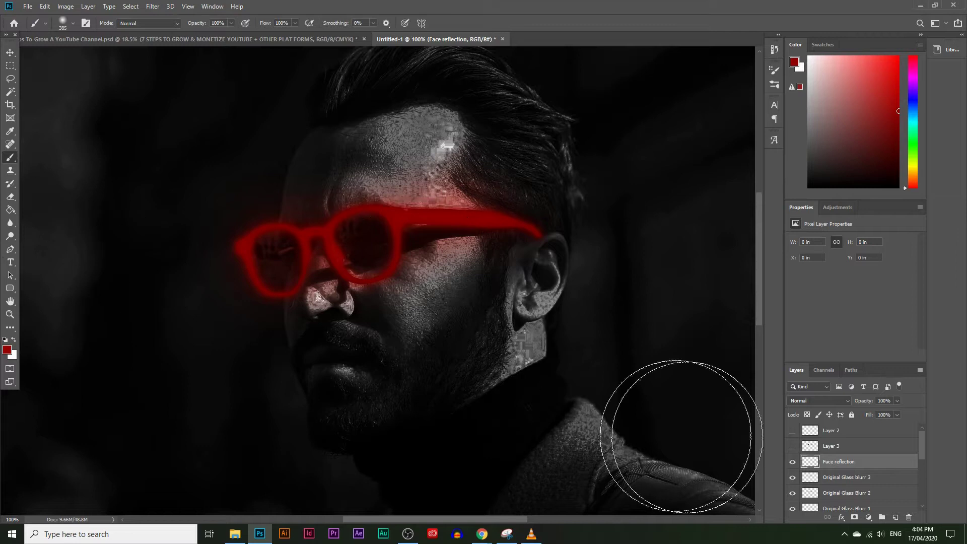
Set the Face reflection layer to Soft Light and paint dark red around the glasses, cheek and nose with a 50 px brush at 0% hardness
left_click(844, 401)
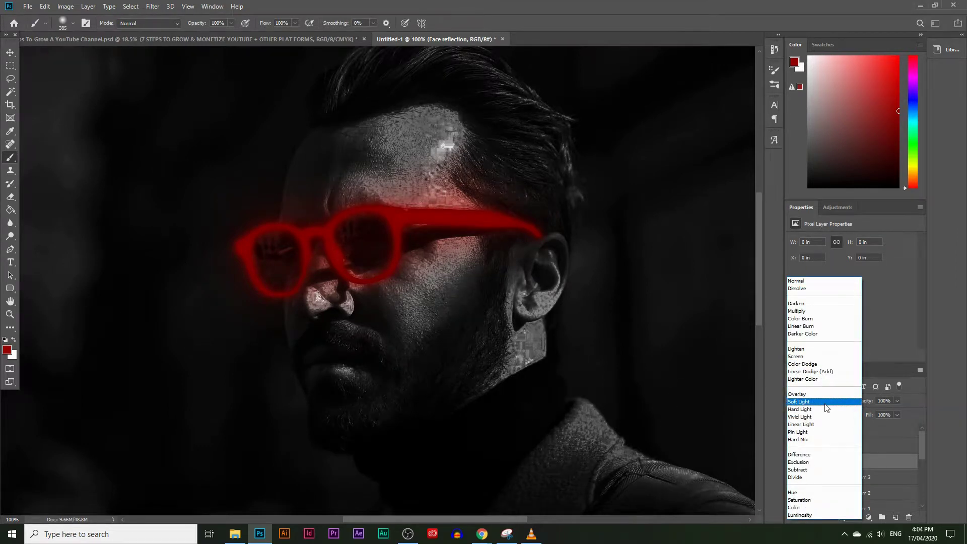
left_click(825, 404)
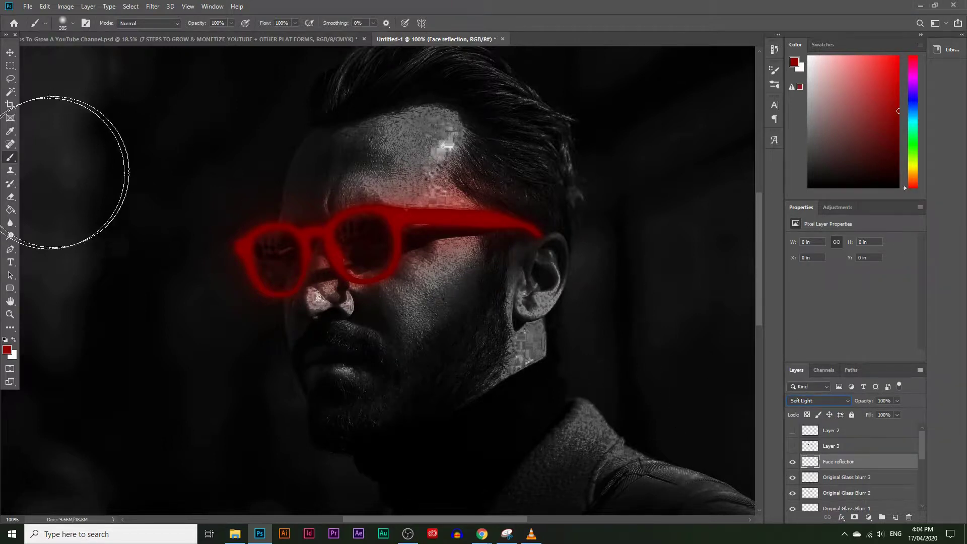
left_click(73, 23)
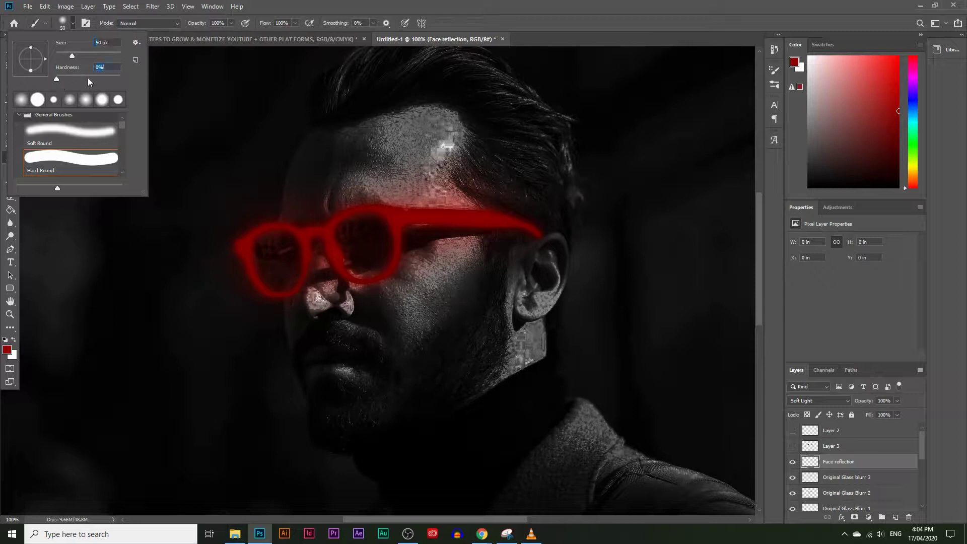
key("Return")
mouse_move(411, 290)
left_mouse_down()
mouse_move(458, 252)
mouse_move(413, 253)
mouse_move(426, 248)
mouse_move(458, 262)
mouse_move(385, 279)
mouse_move(420, 313)
mouse_move(418, 291)
mouse_move(359, 284)
mouse_move(382, 271)
mouse_move(356, 275)
mouse_move(343, 246)
mouse_move(396, 210)
mouse_move(346, 213)
mouse_move(438, 207)
left_mouse_up()
mouse_move(310, 275)
left_mouse_down()
mouse_move(320, 277)
mouse_move(317, 299)
mouse_move(337, 294)
mouse_move(402, 319)
mouse_move(386, 303)
mouse_move(414, 289)
mouse_move(331, 269)
mouse_move(295, 281)
mouse_move(309, 243)
mouse_move(287, 237)
mouse_move(289, 218)
mouse_move(319, 222)
mouse_move(349, 201)
mouse_move(453, 210)
mouse_move(477, 251)
mouse_move(507, 249)
mouse_move(517, 290)
mouse_move(507, 267)
mouse_move(484, 277)
mouse_move(483, 292)
mouse_move(453, 270)
mouse_move(396, 317)
mouse_move(460, 285)
mouse_move(483, 255)
mouse_move(477, 218)
mouse_move(389, 195)
left_mouse_up()
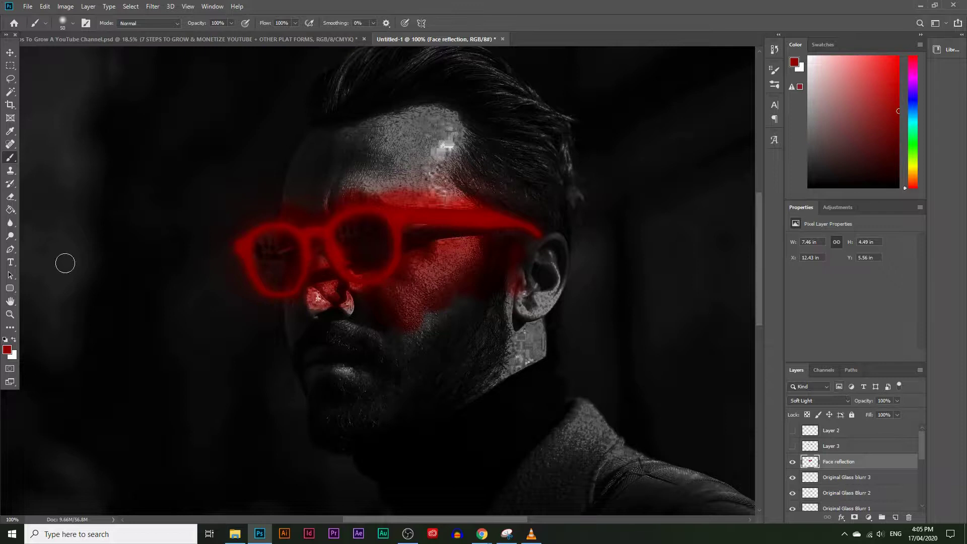
Add a layer mask to Face reflection and paint black with a soft 417 px brush to fade the red on the lower cheek and forehead
left_click(855, 518)
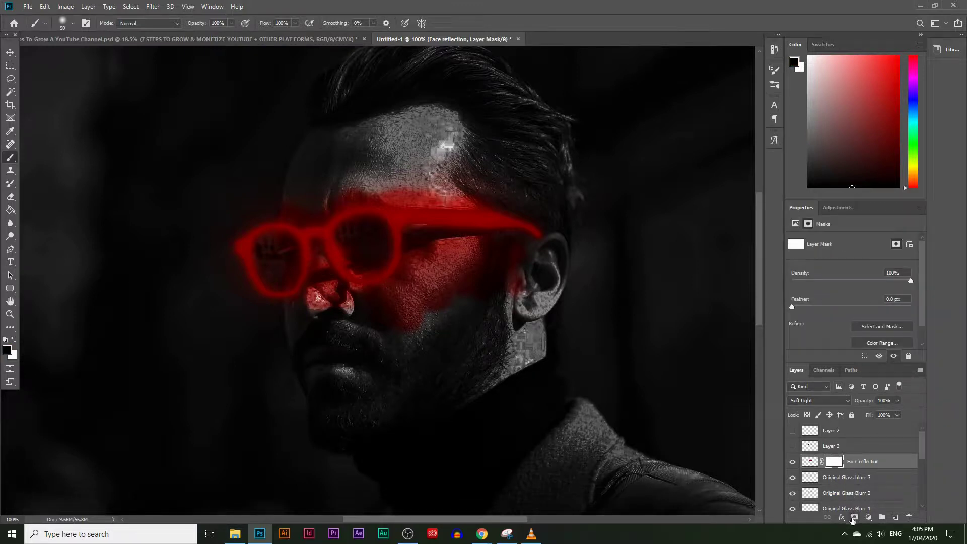
key("ctrl+z")
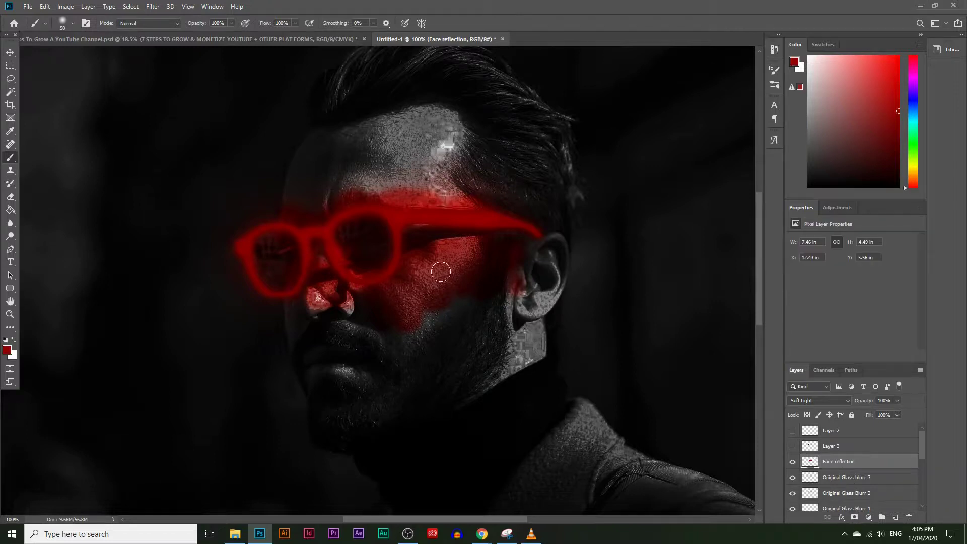
left_click(855, 518)
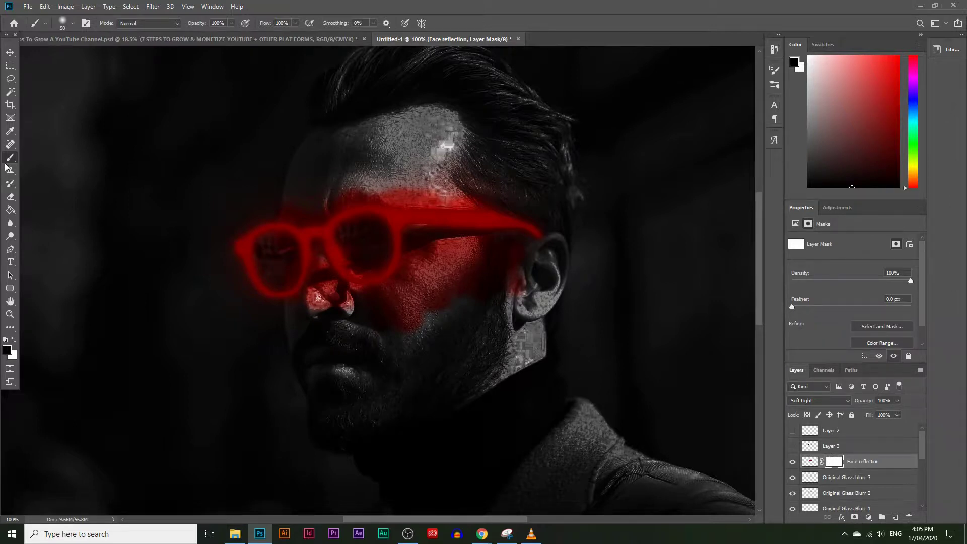
left_click(73, 23)
mouse_move(89, 53)
left_mouse_down()
mouse_move(185, 110)
mouse_move(106, 57)
left_mouse_up()
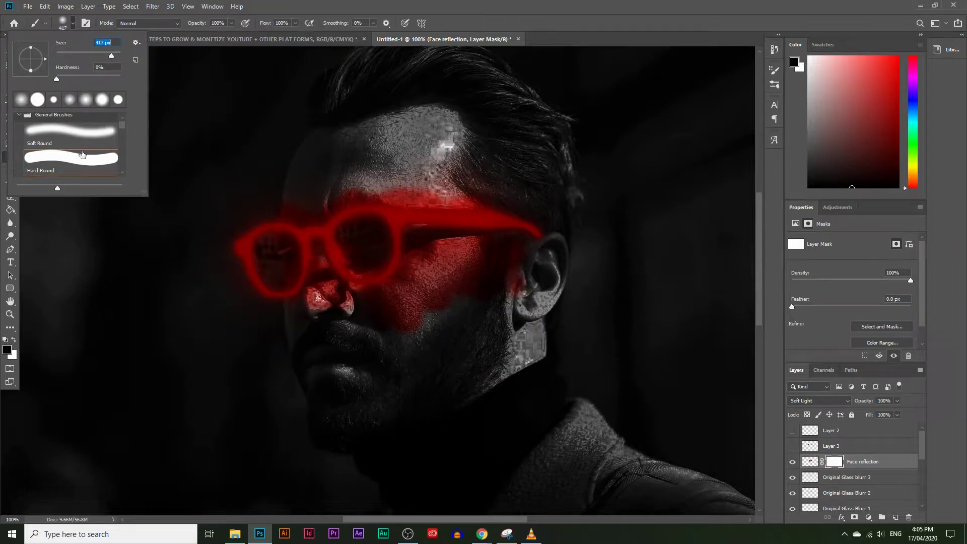
key("Return")
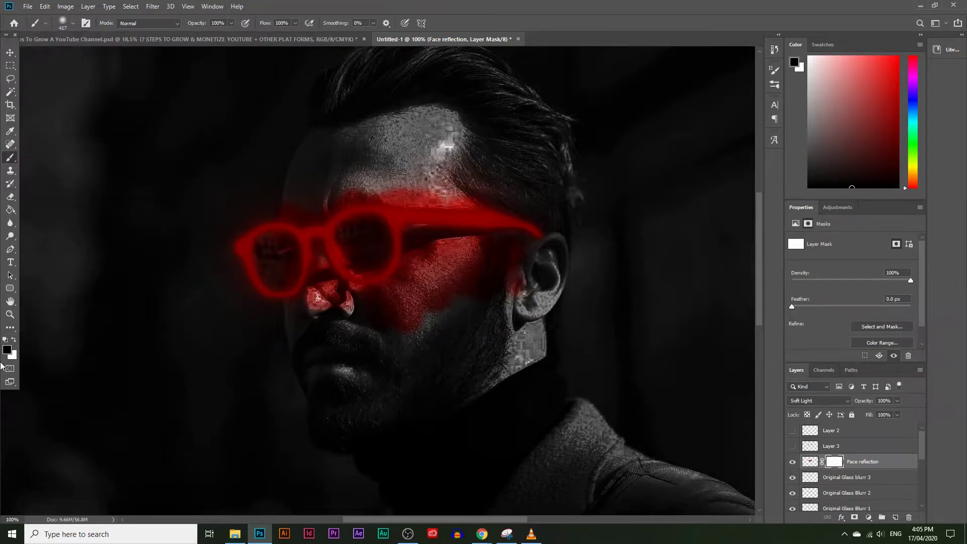
mouse_move(417, 374)
left_mouse_down()
mouse_move(440, 398)
mouse_move(557, 367)
mouse_move(458, 404)
mouse_move(353, 390)
mouse_move(346, 399)
mouse_move(496, 407)
mouse_move(542, 374)
mouse_move(551, 352)
mouse_move(537, 352)
left_mouse_up()
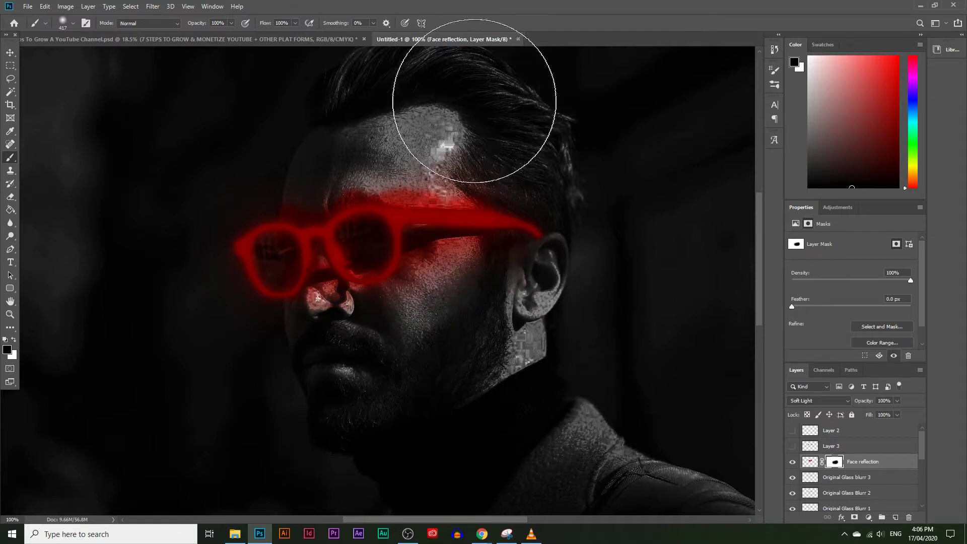
mouse_move(450, 108)
left_mouse_down()
mouse_move(363, 82)
mouse_move(320, 123)
left_mouse_up()
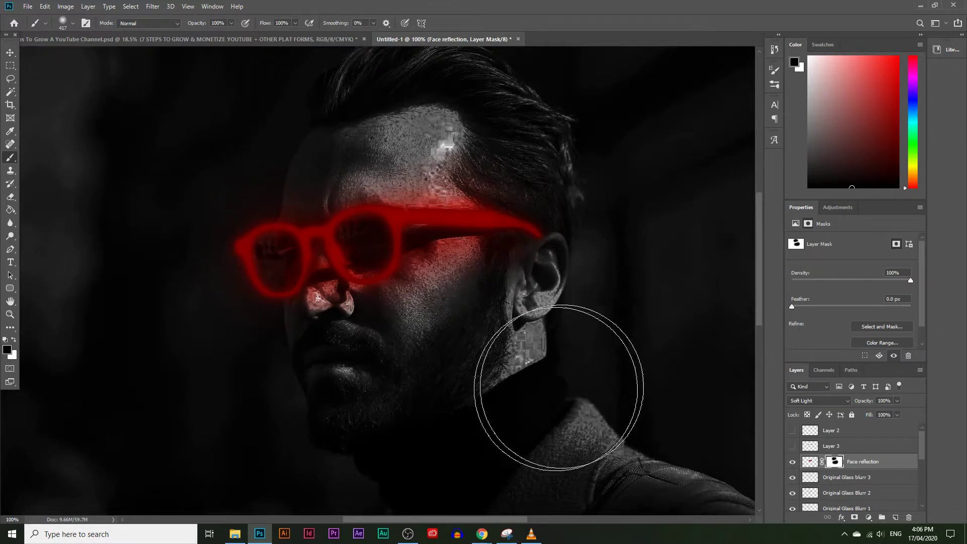
Paint light grey on the Face reflection mask with a 175 px brush to partly restore the red on the cheek below the glasses
left_click(7, 350)
left_click_drag(204, 359, 173, 394)
left_click(409, 345)
key("bracketleft")
key("bracketleft")
key("bracketleft")
key("bracketleft")
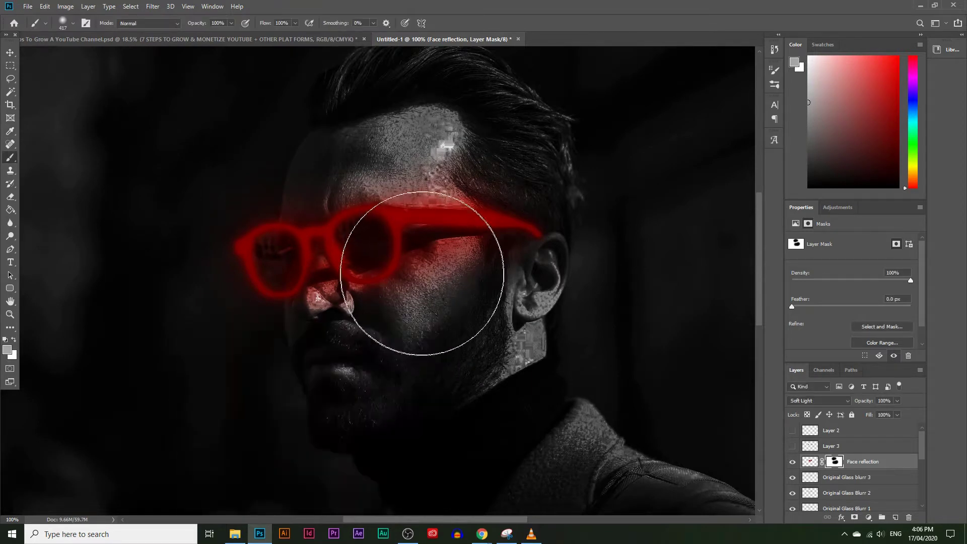
mouse_move(433, 274)
left_mouse_down()
mouse_move(443, 259)
mouse_move(453, 266)
mouse_move(411, 291)
left_mouse_up()
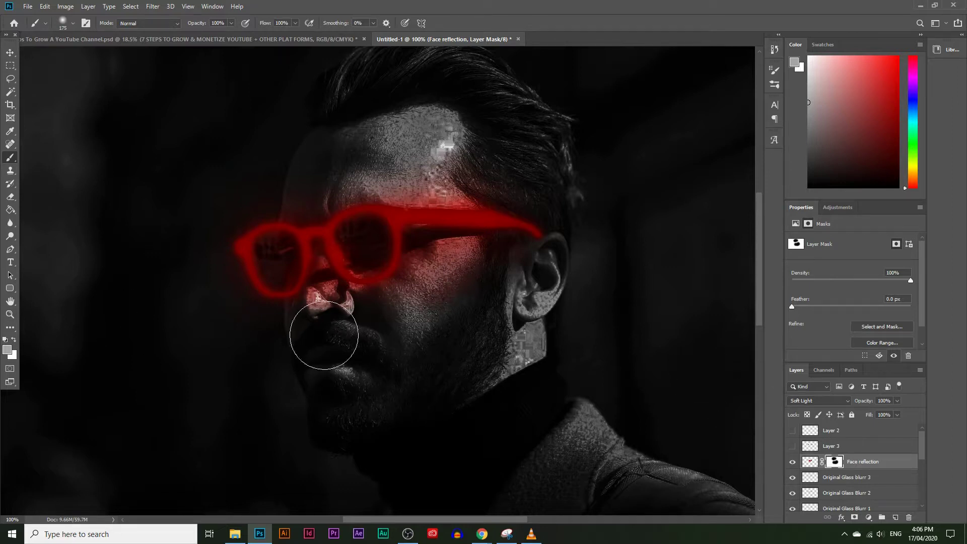
Change the blend mode of the Face reflection layer to Multiply after previewing other modes
left_click(827, 403)
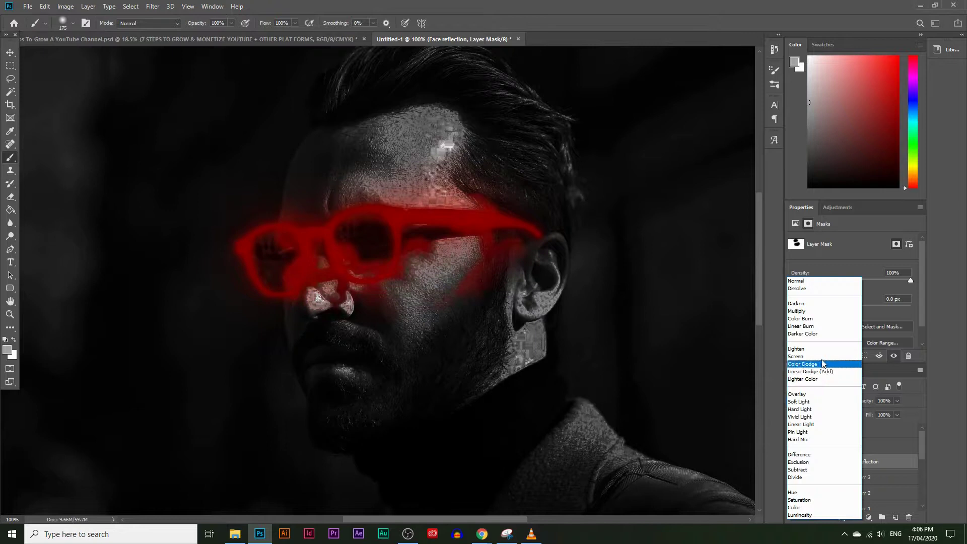
left_click(818, 313)
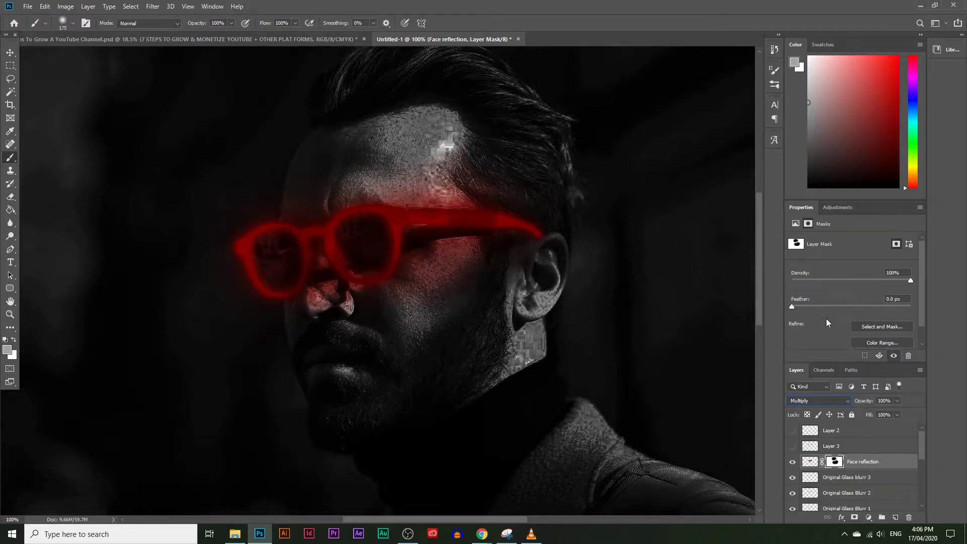
left_click(837, 401)
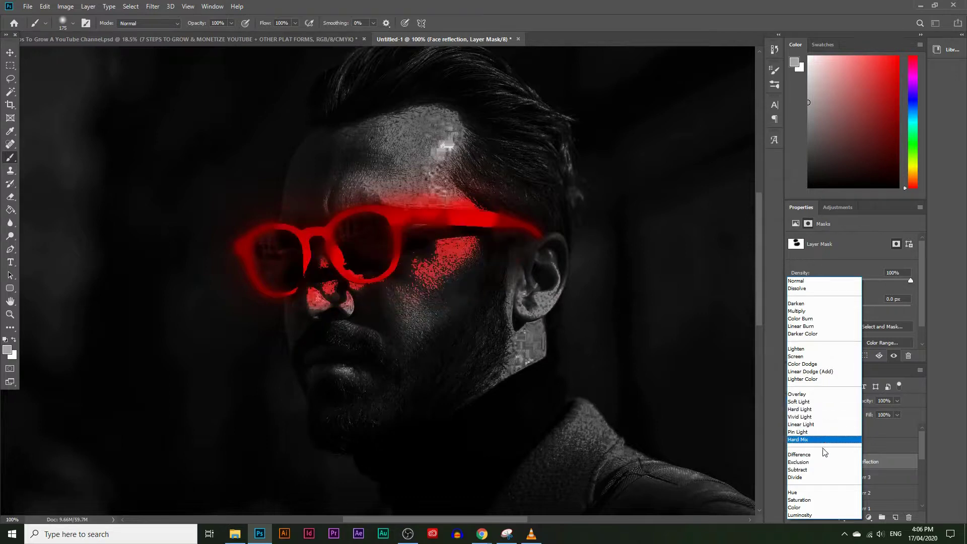
left_click(803, 311)
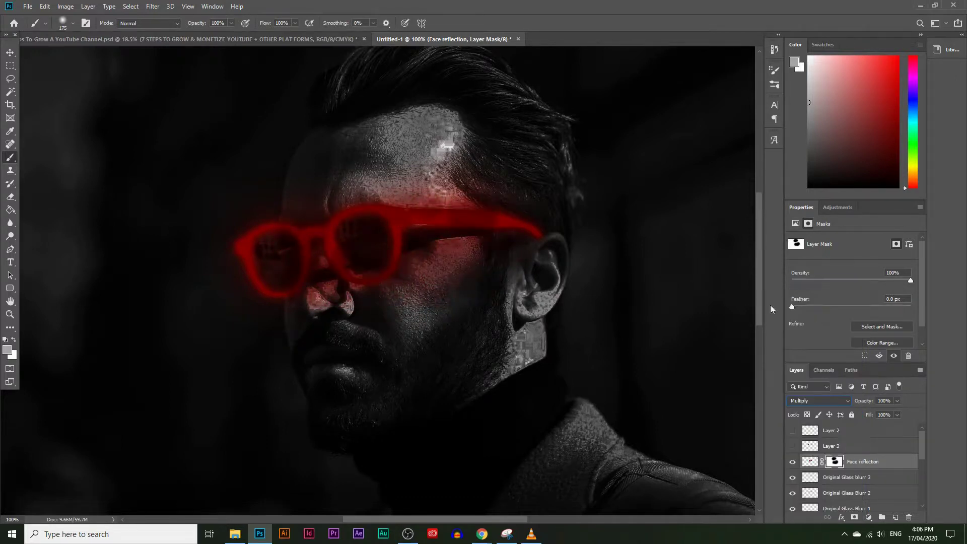
Add a new empty layer above Face reflection and set it to Multiply at 50% opacity
left_click(9, 314)
left_click(298, 345, "alt")
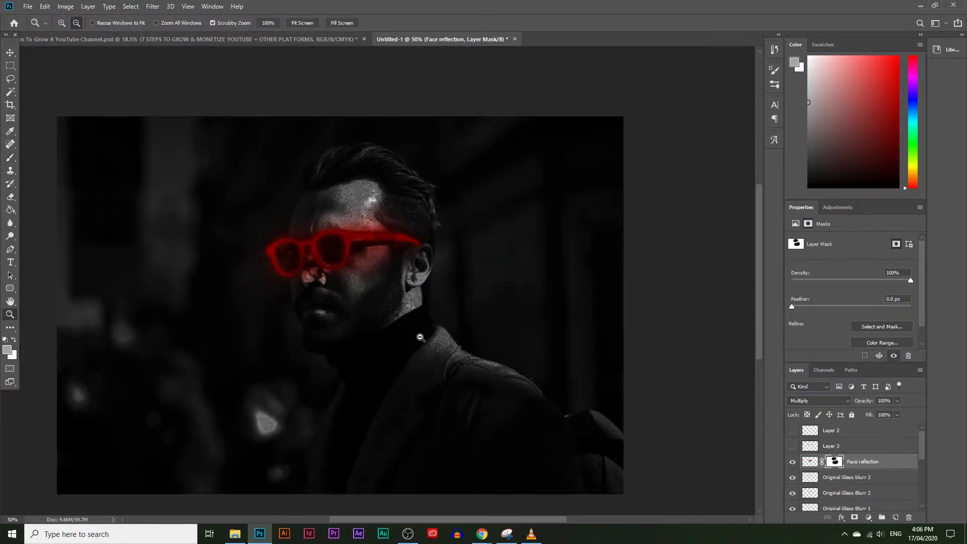
left_click_drag(330, 220, 456, 393)
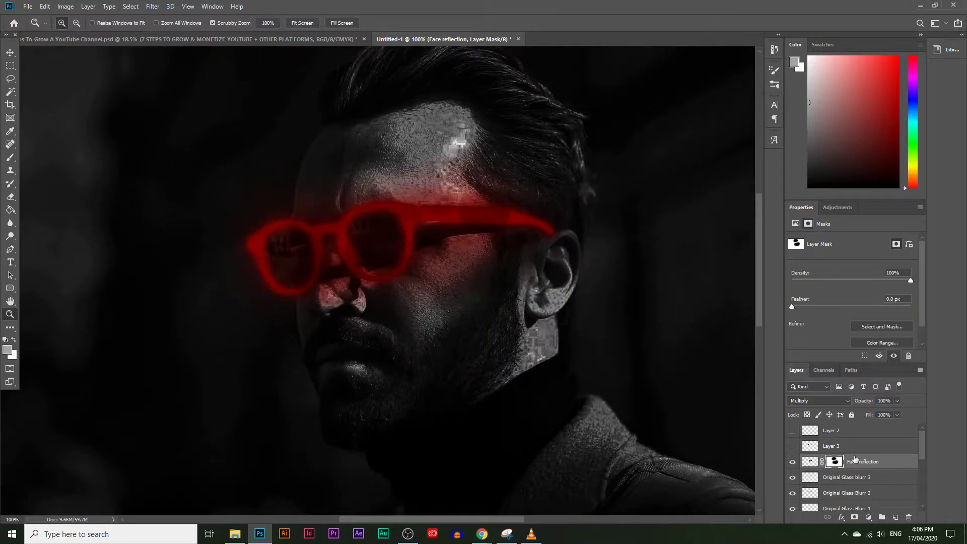
left_click(894, 518)
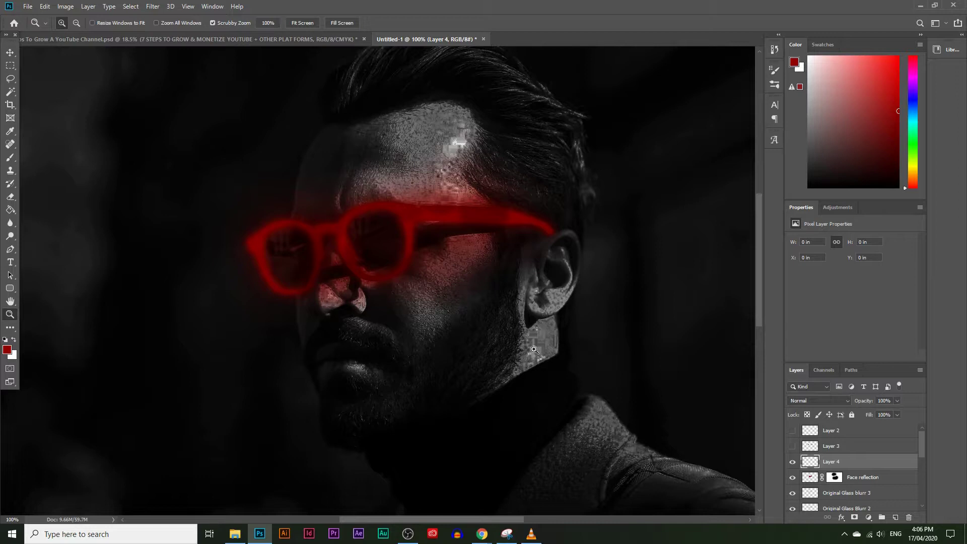
left_click(10, 157)
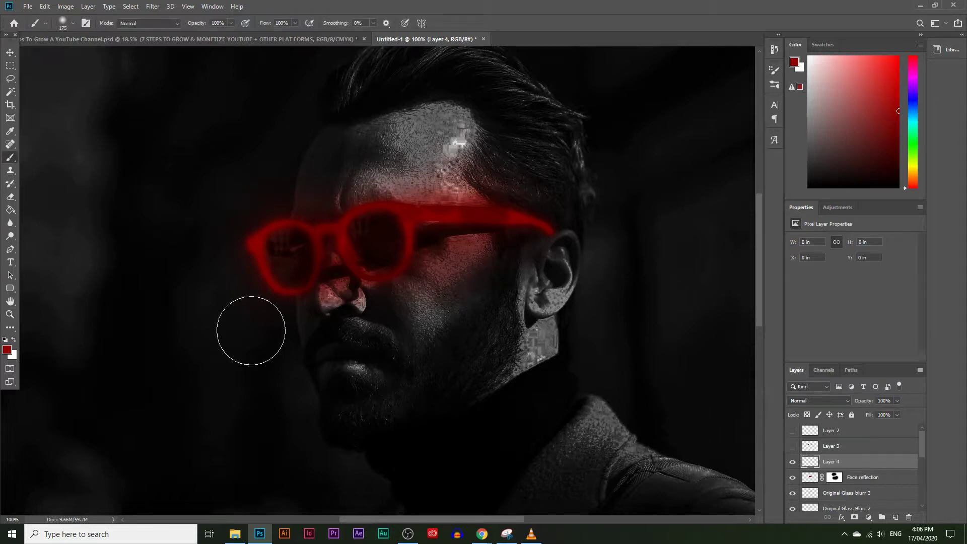
left_click(820, 400)
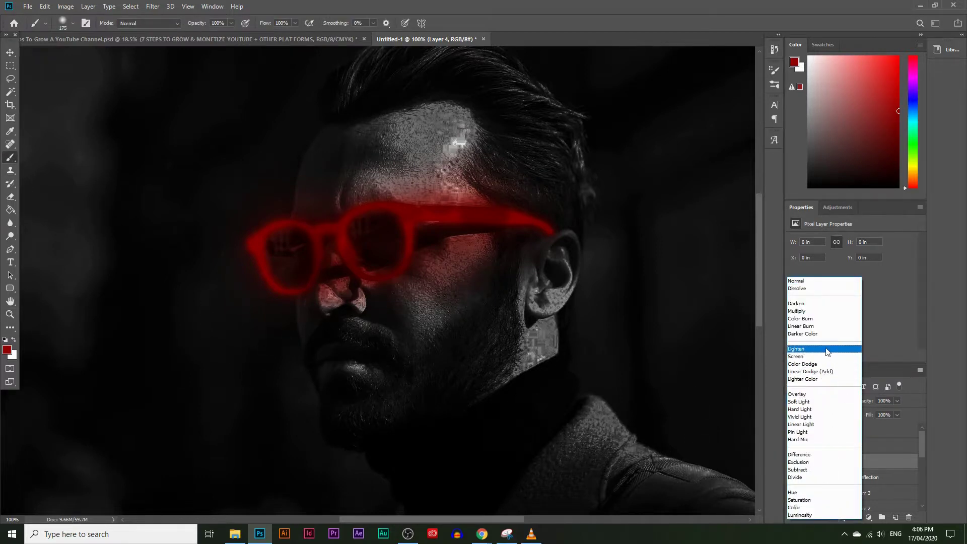
left_click(806, 318)
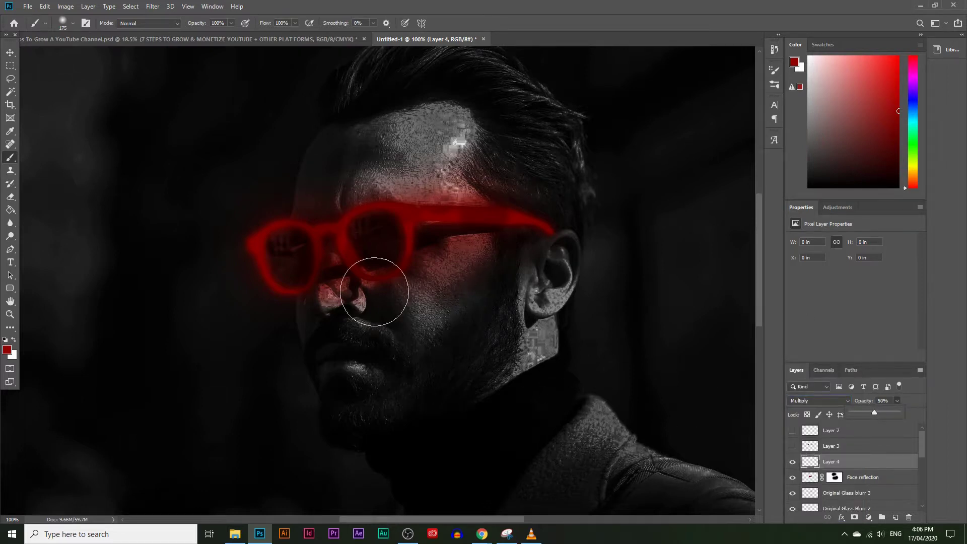
left_click(437, 325)
Paint dark red over the cheek, forehead and neck on Layer 4 and set the layer's opacity to 43%
mouse_move(435, 330)
left_mouse_down()
mouse_move(413, 306)
mouse_move(468, 331)
mouse_move(385, 367)
mouse_move(425, 367)
mouse_move(472, 347)
mouse_move(478, 328)
mouse_move(378, 357)
mouse_move(471, 365)
mouse_move(496, 326)
mouse_move(498, 301)
left_mouse_up()
mouse_move(418, 171)
left_mouse_down()
mouse_move(445, 138)
mouse_move(417, 127)
mouse_move(403, 154)
mouse_move(439, 150)
left_mouse_up()
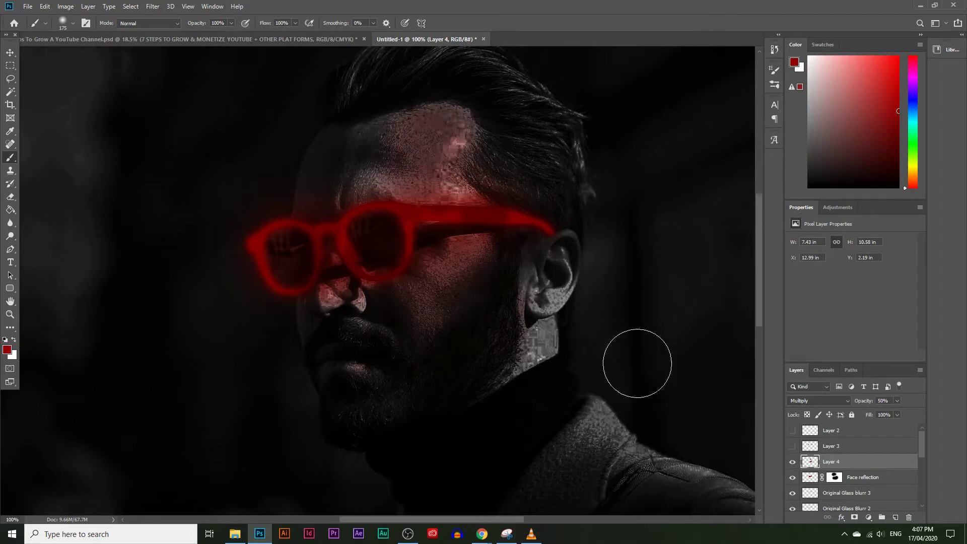
left_click_drag(525, 352, 530, 354)
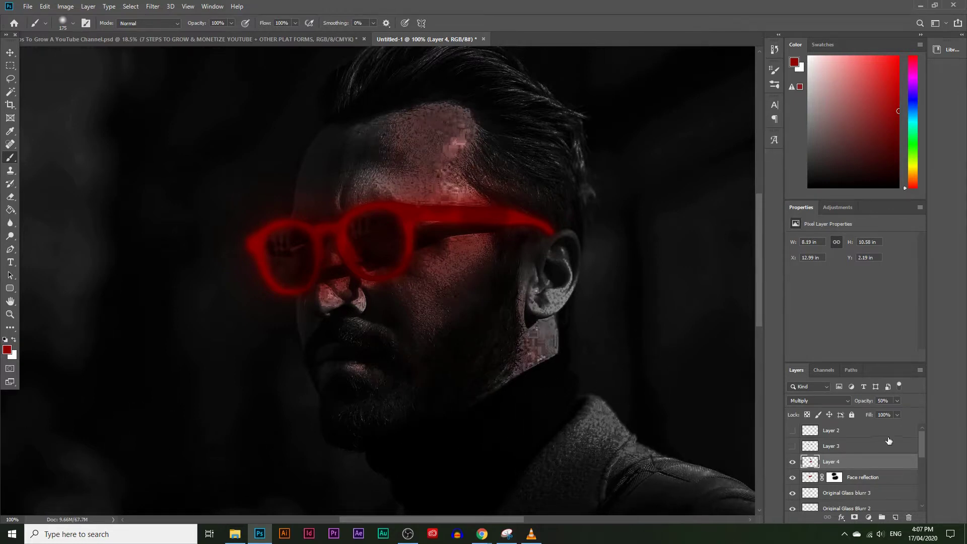
left_click_drag(889, 412, 885, 412)
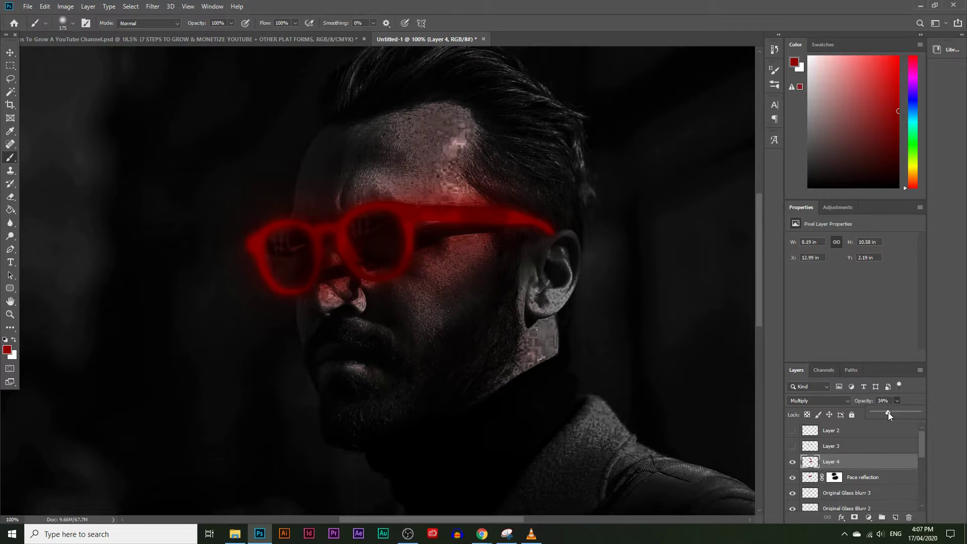
left_click(892, 410)
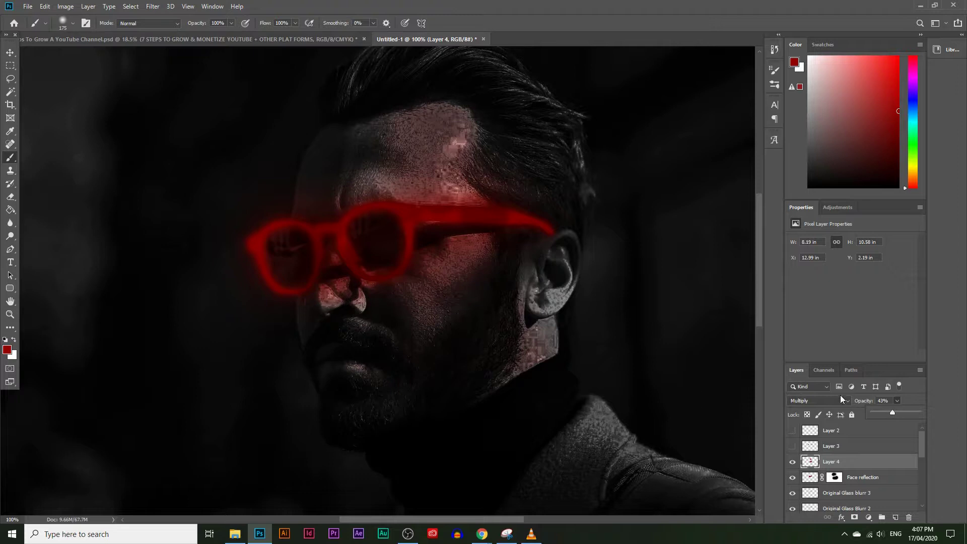
left_click(3, 301)
Add a layer mask to Layer 4 and paint black (000000) with a large soft brush to remove the tint from the neck and lower face
left_click(856, 518)
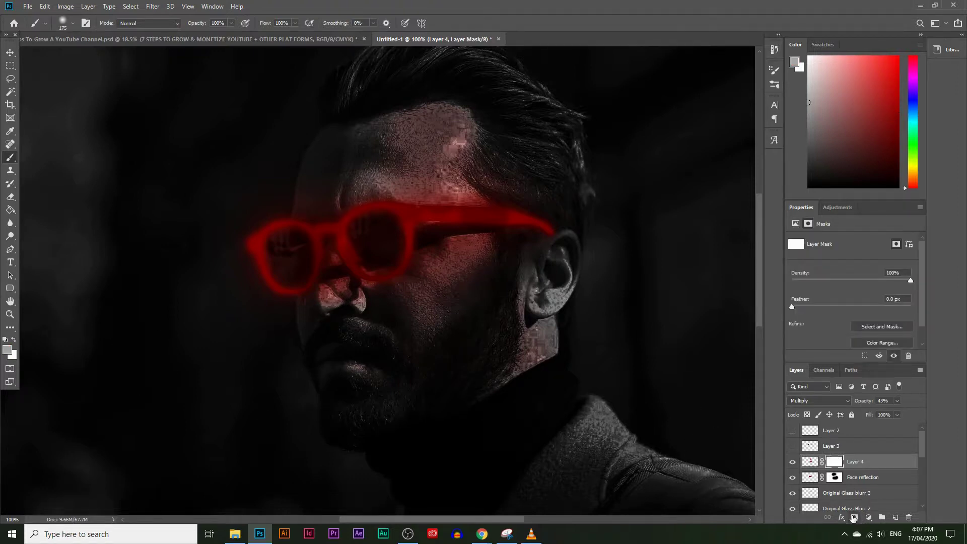
left_click(7, 350)
left_click_drag(215, 453, 216, 488)
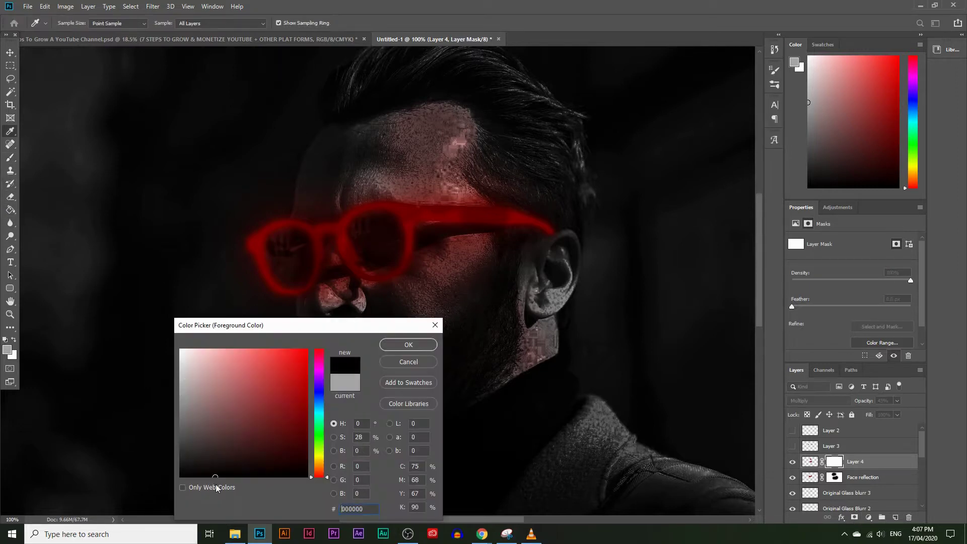
left_click(403, 345)
key("b")
left_click(73, 23)
left_click_drag(100, 55, 113, 57)
key("Return")
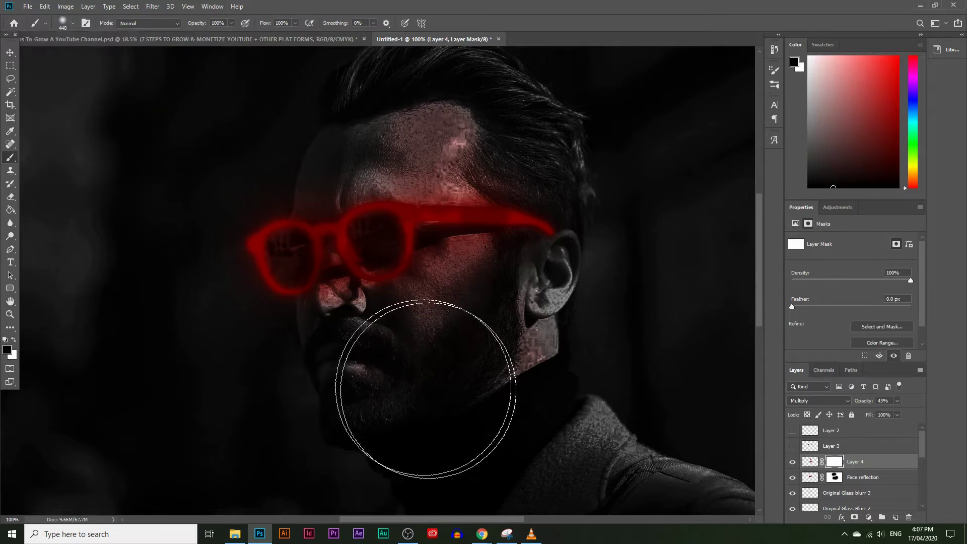
left_click(441, 473)
mouse_move(441, 472)
left_mouse_down()
mouse_move(534, 443)
mouse_move(563, 395)
mouse_move(579, 410)
mouse_move(615, 396)
left_mouse_up()
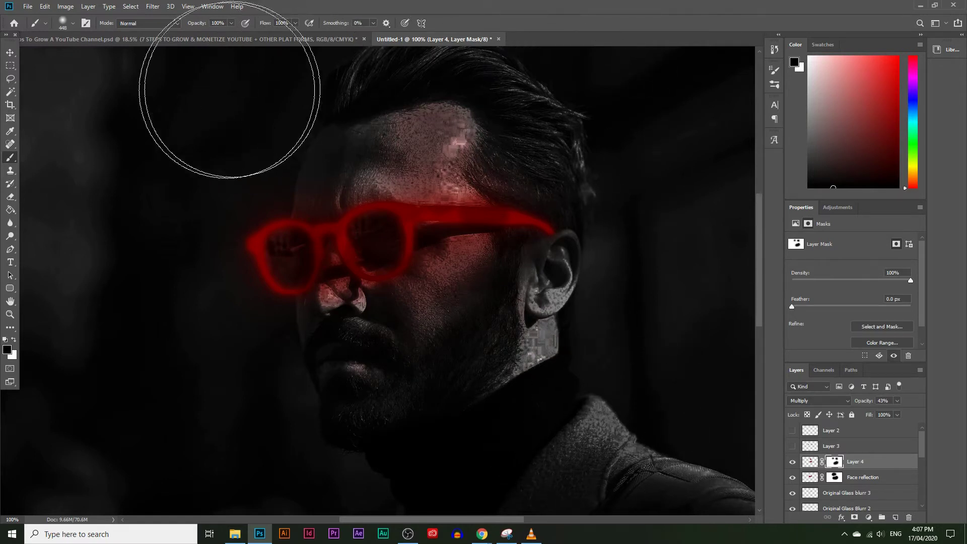
Add a Hue/Saturation adjustment above Layer 4 with Hue +34, Saturation +28 and Lightness -14, turning the glow orange
left_click(10, 314)
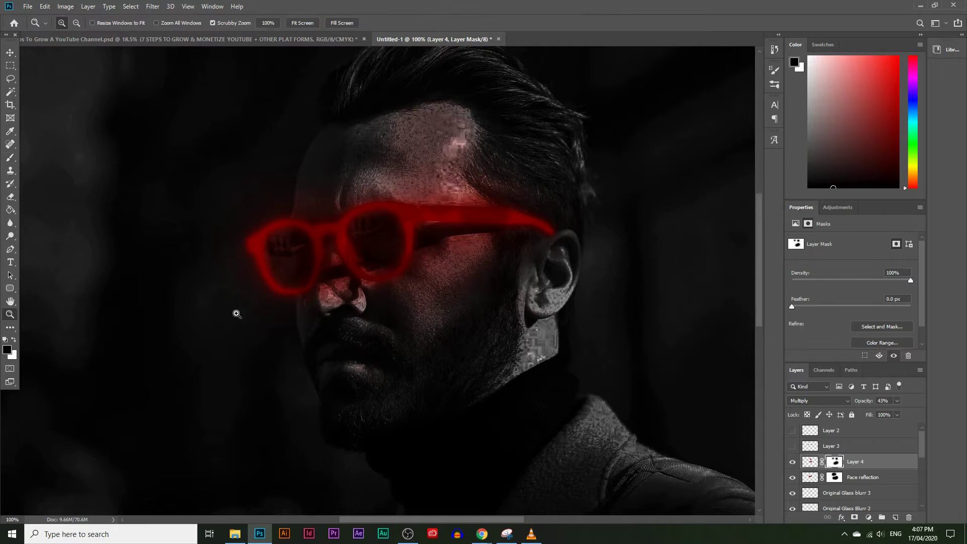
left_click(297, 322, "alt")
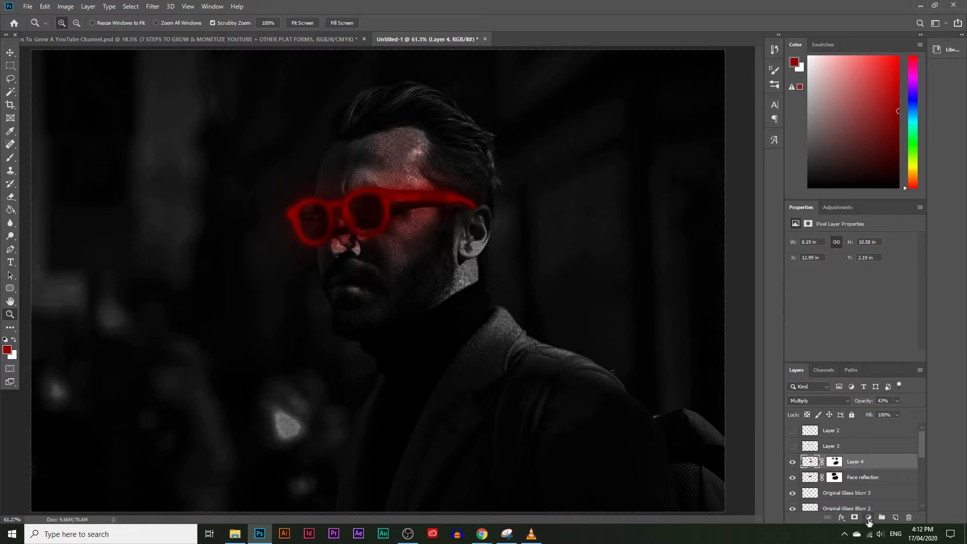
left_click(868, 520)
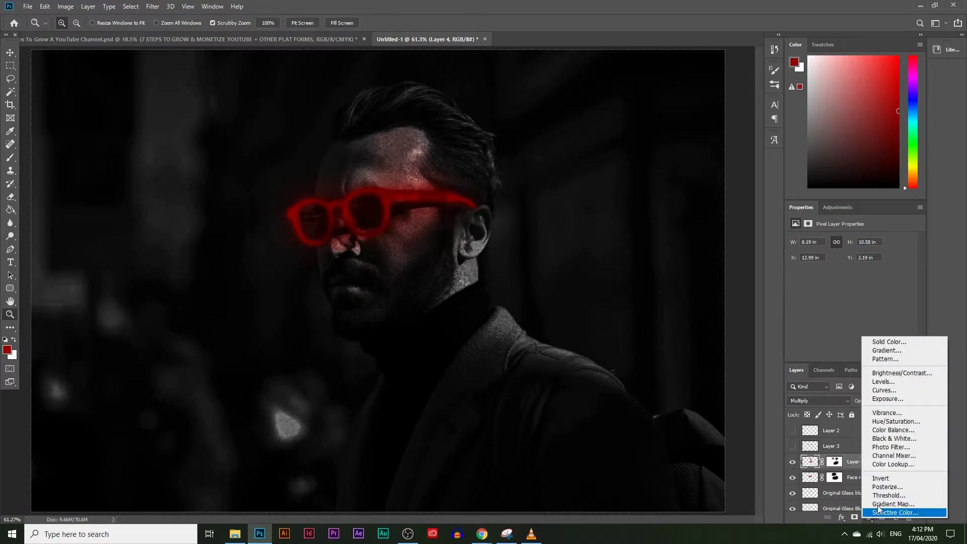
left_click(896, 423)
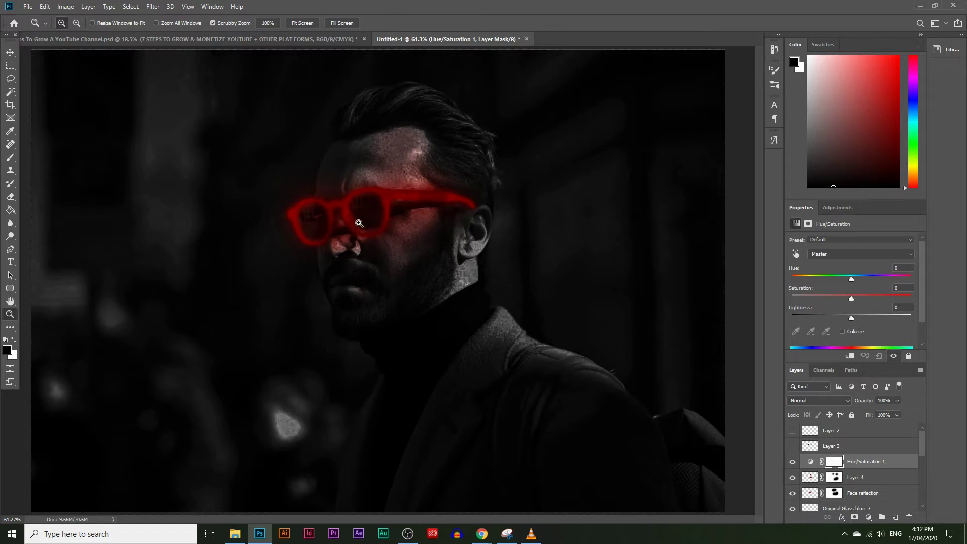
left_click_drag(847, 280, 873, 301)
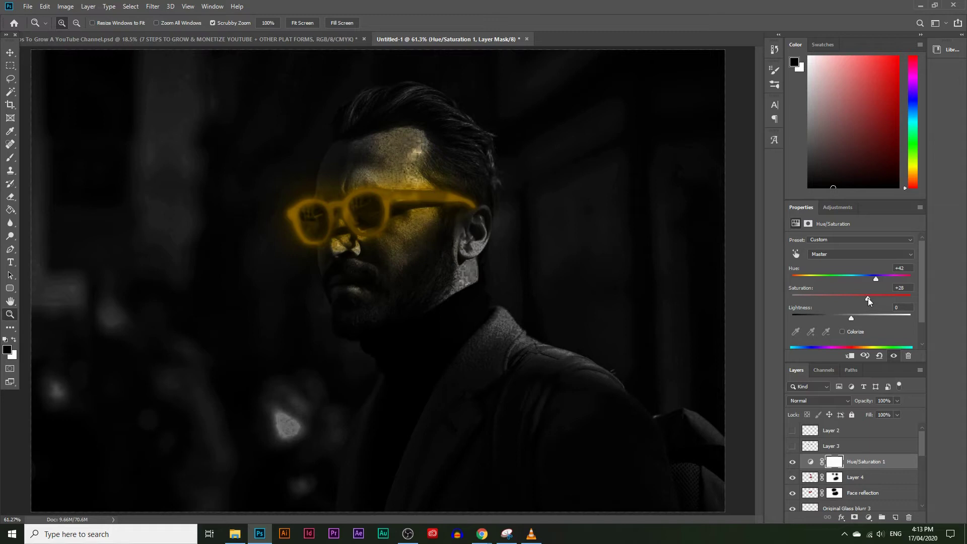
mouse_move(851, 319)
left_mouse_down()
mouse_move(823, 319)
mouse_move(860, 315)
mouse_move(849, 314)
left_mouse_up()
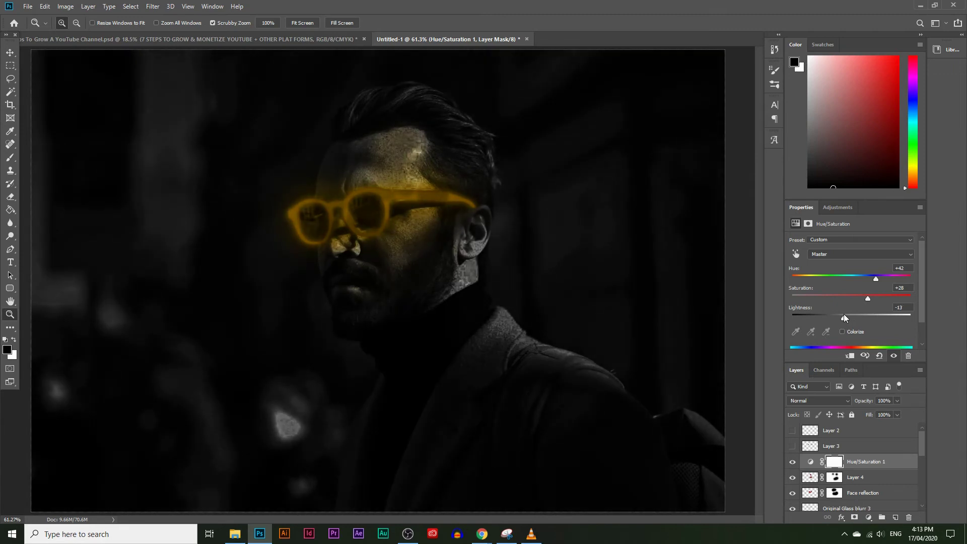
mouse_move(875, 279)
left_mouse_down()
mouse_move(845, 281)
mouse_move(873, 287)
left_mouse_up()
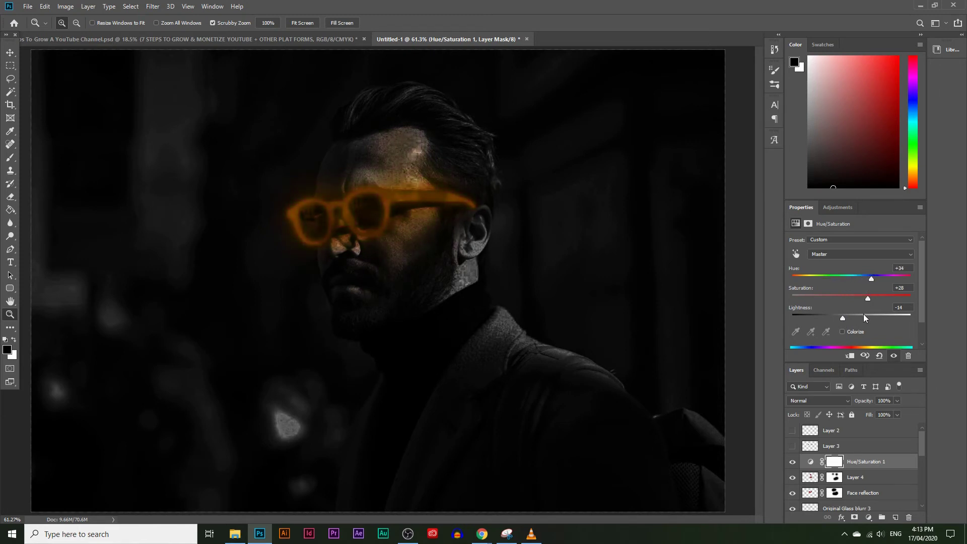